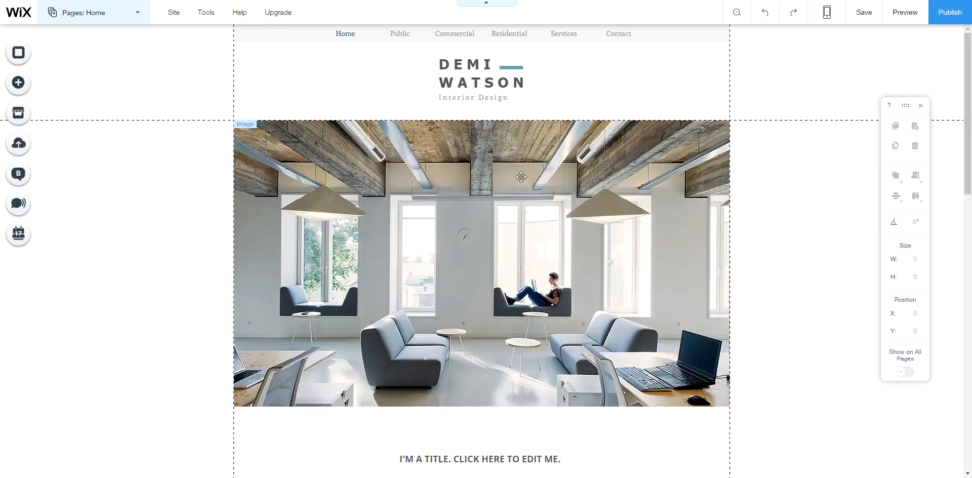
# - Move the header's site title to X 204, Y 59 and replace its text with "World War II WEbsite"
pyautogui.click(472, 77)
pyautogui.moveTo(455, 71); pyautogui.dragTo(378, 72)
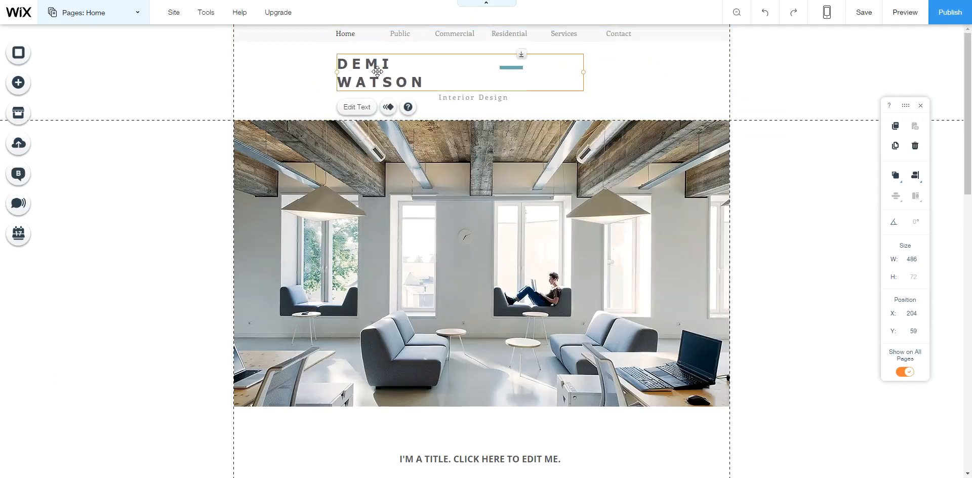
pyautogui.doubleClick(378, 72)
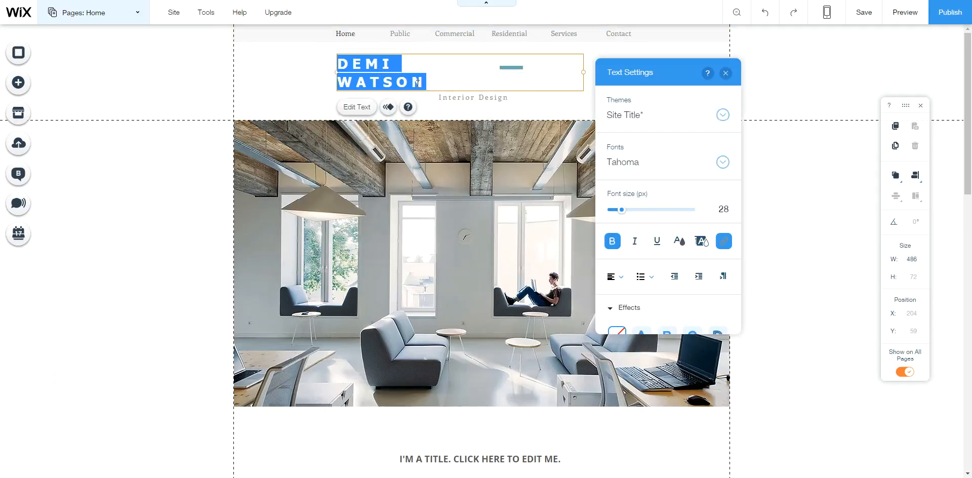
pyautogui.write('W')
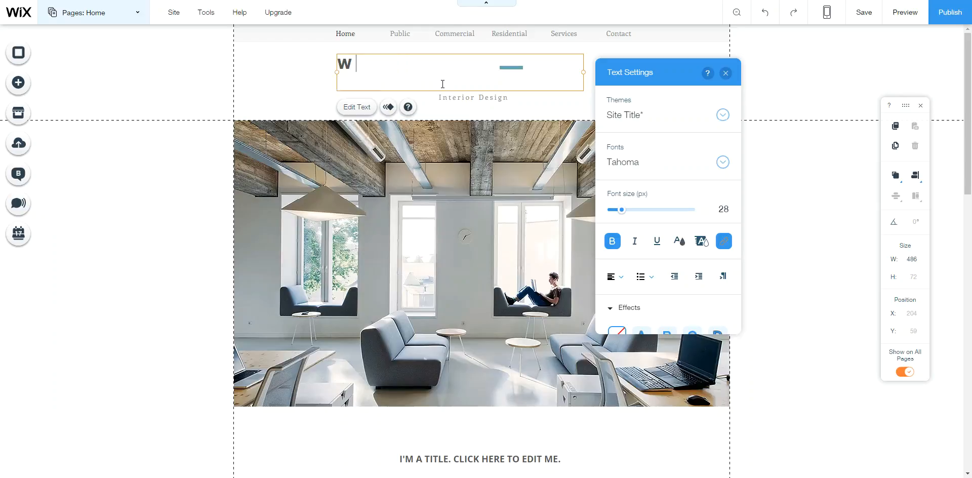
pyautogui.write('orld War II WEbsite')
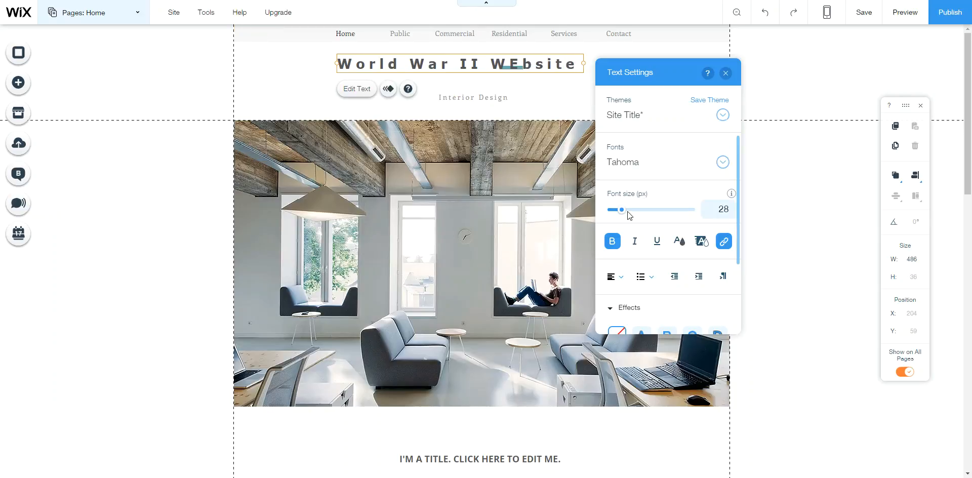
# - Try to set the site title's font size to 86 px and its font to Sarina
pyautogui.moveTo(632, 212); pyautogui.dragTo(650, 212)
pyautogui.click(631, 163)
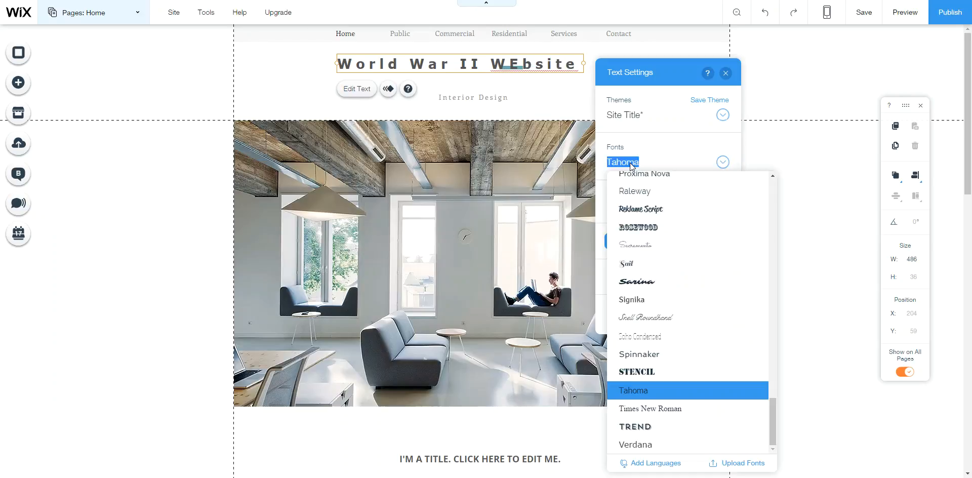
pyautogui.click(639, 281)
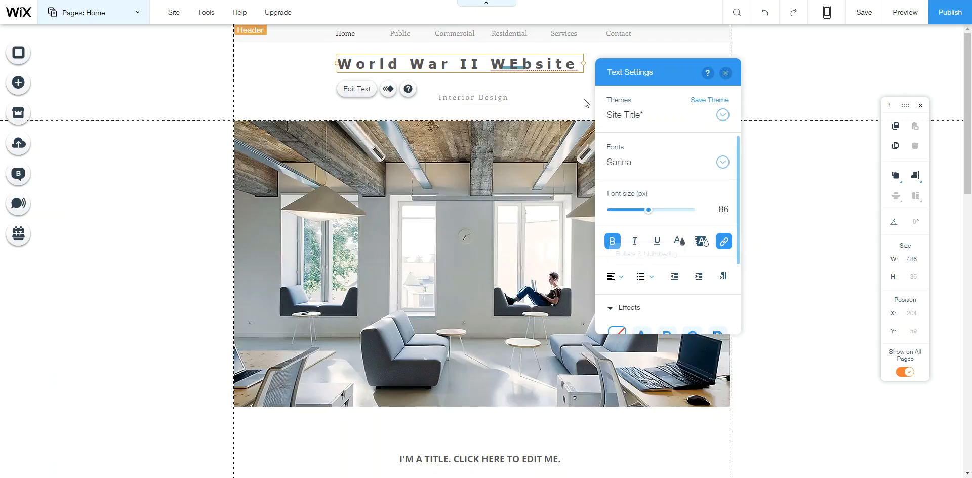
# - Set the whole site title to 52 px in the Reklame Script font and close the text settings
pyautogui.moveTo(578, 63); pyautogui.dragTo(308, 57)
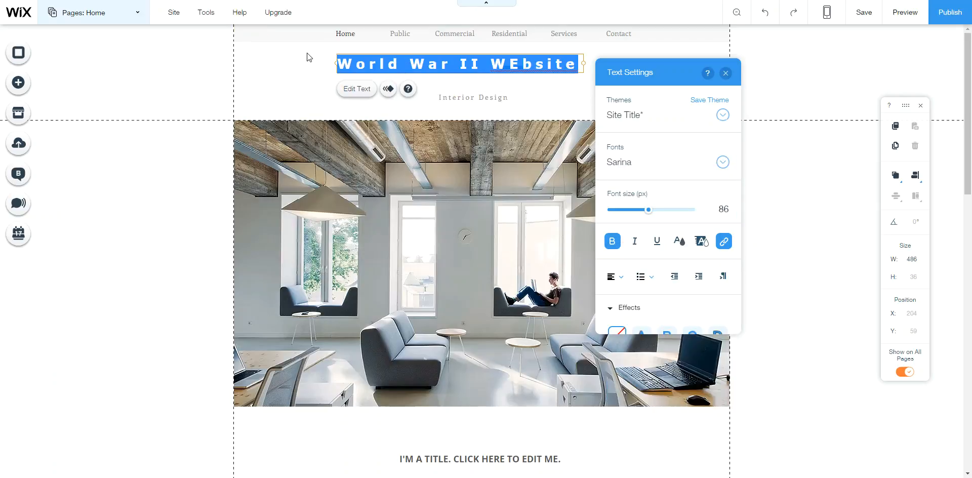
pyautogui.click(626, 211)
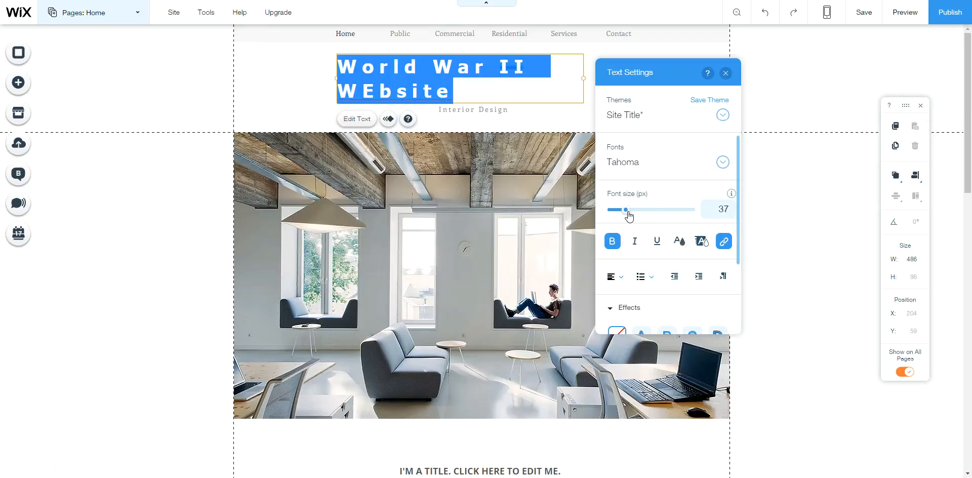
pyautogui.moveTo(629, 216); pyautogui.dragTo(634, 216)
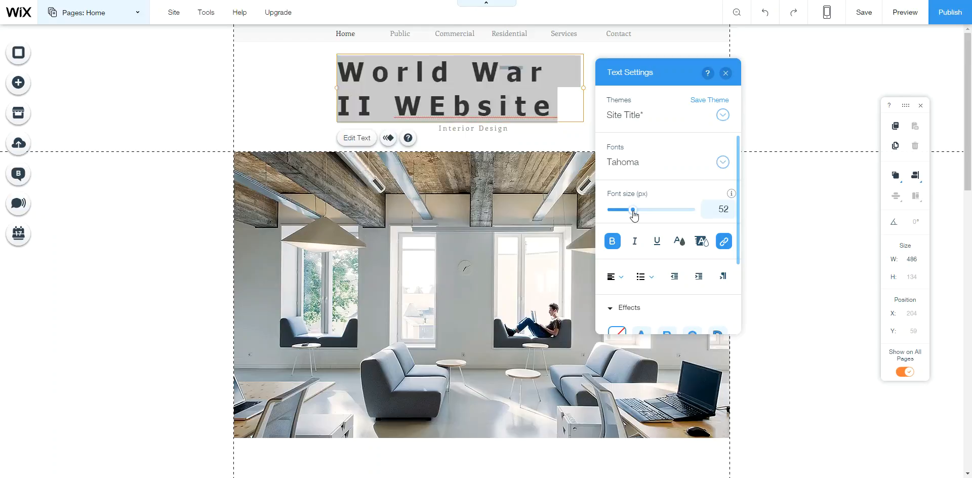
pyautogui.rightClick(635, 160)
pyautogui.click(622, 163)
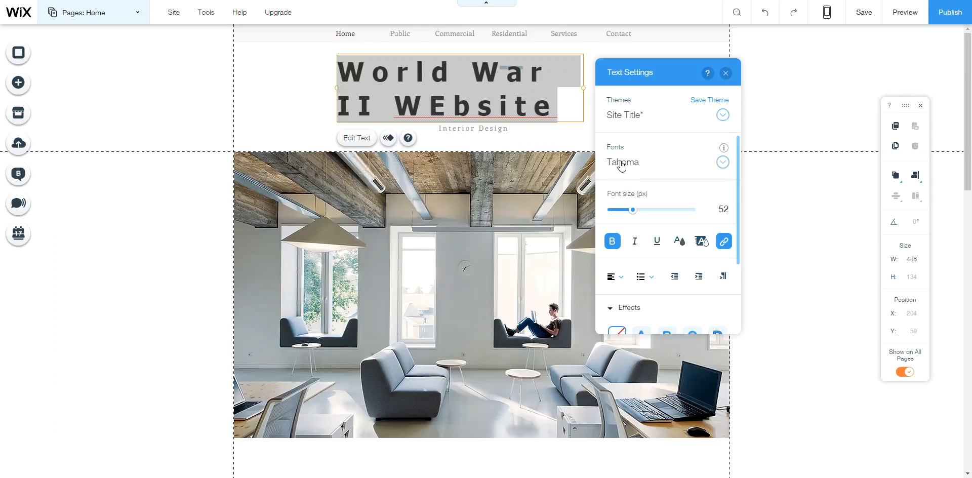
pyautogui.click(633, 212)
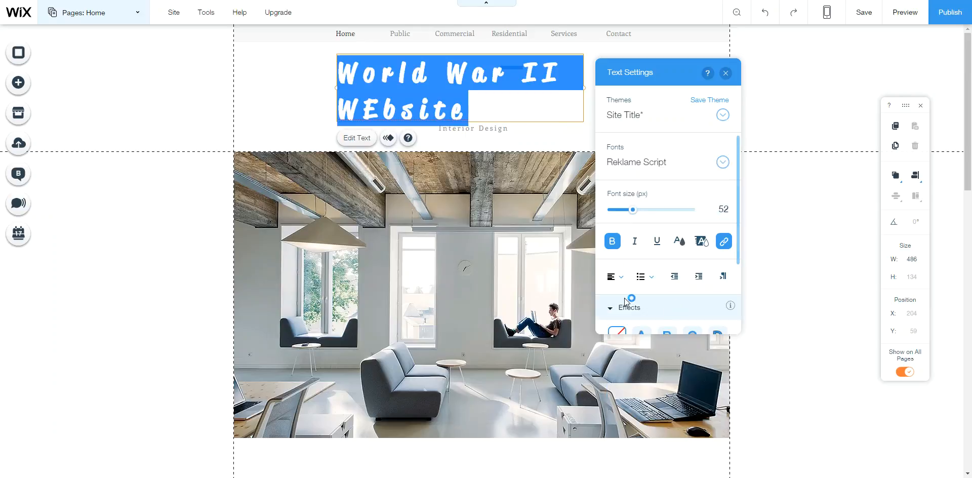
pyautogui.rightClick(728, 81)
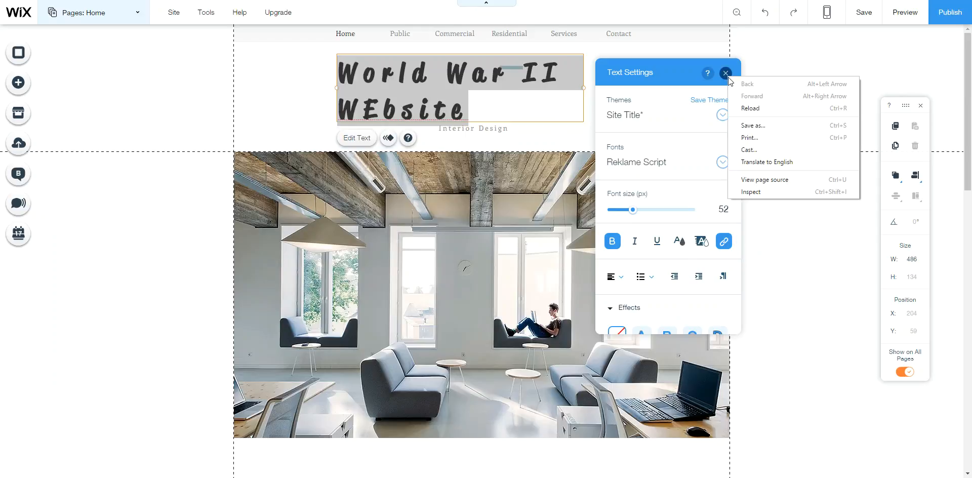
pyautogui.click(728, 76)
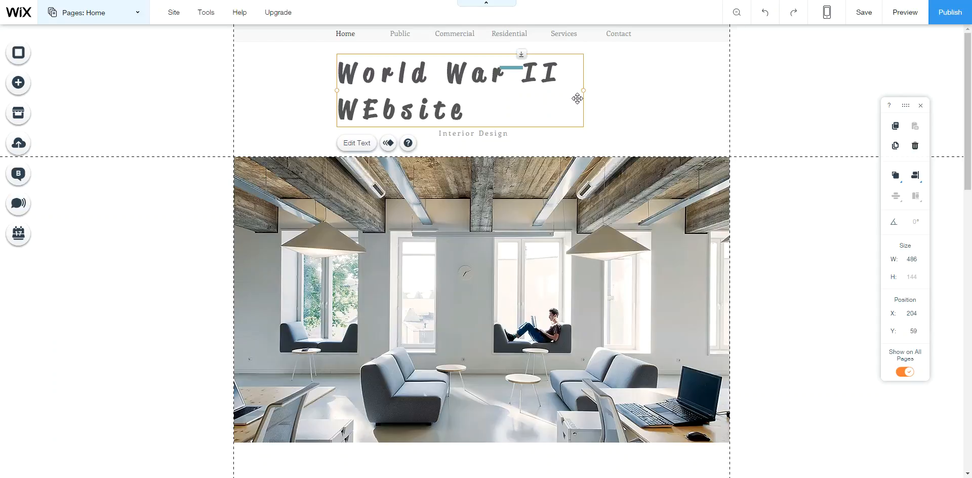
# - Widen the site title's text box to 802 px and reposition it at about X 113, Y 47
pyautogui.moveTo(585, 90); pyautogui.dragTo(746, 93)
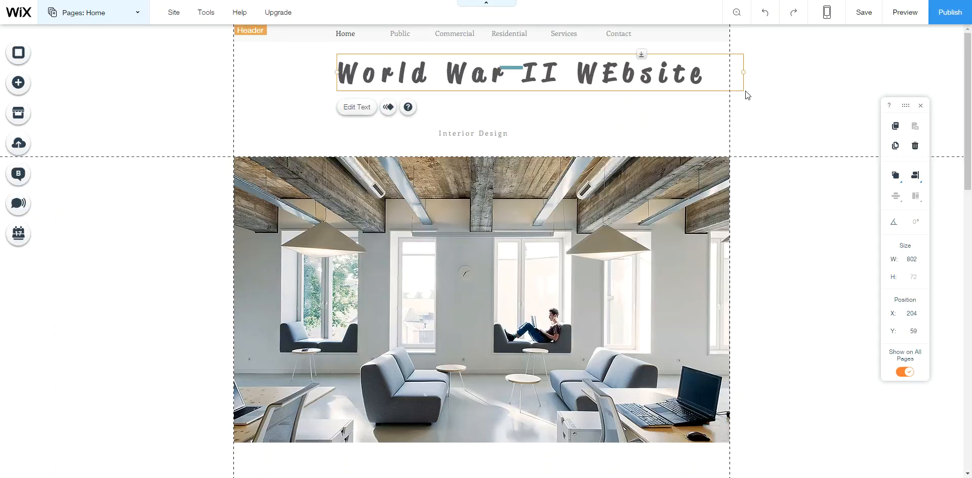
pyautogui.moveTo(600, 76); pyautogui.dragTo(537, 72)
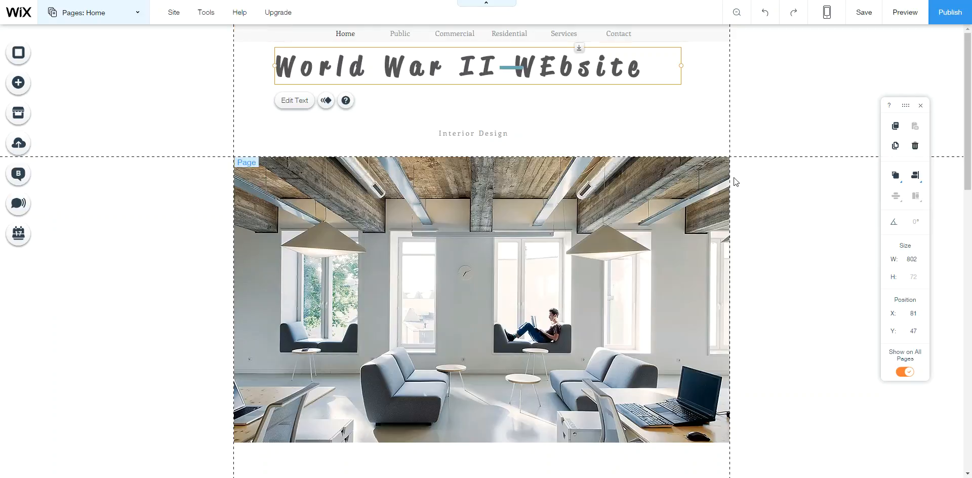
pyautogui.moveTo(570, 72); pyautogui.dragTo(795, 93)
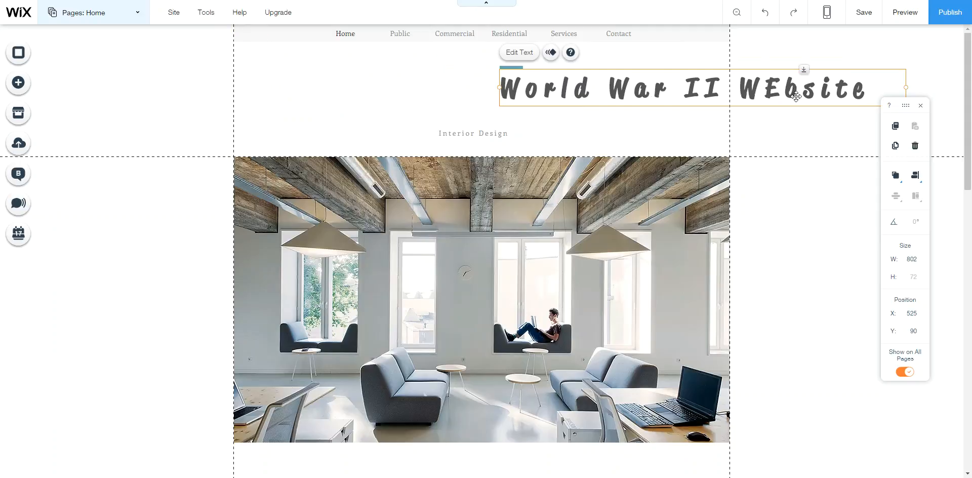
pyautogui.moveTo(796, 96); pyautogui.dragTo(588, 75)
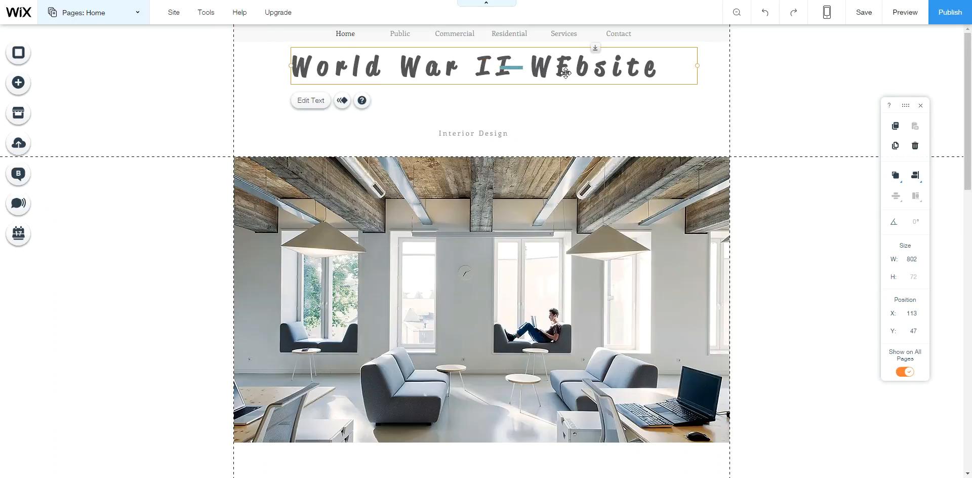
# - Move the site title down clear of the teal line in the header and delete that line
pyautogui.moveTo(619, 67); pyautogui.dragTo(612, 125)
pyautogui.click(516, 66)
pyautogui.press('Delete')
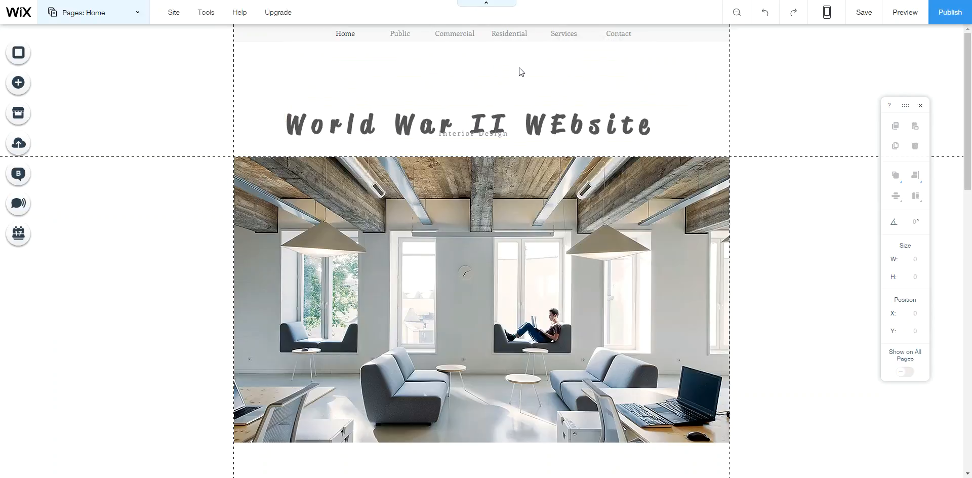
# - Move the site title back up to about X 105, Y 50 and delete the "Interior Design" subtitle
pyautogui.moveTo(456, 123); pyautogui.dragTo(462, 71)
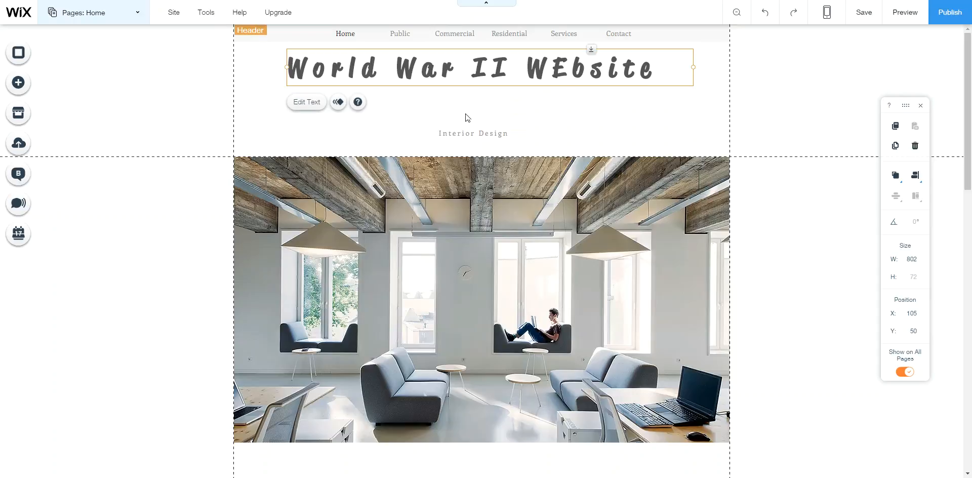
pyautogui.click(466, 130)
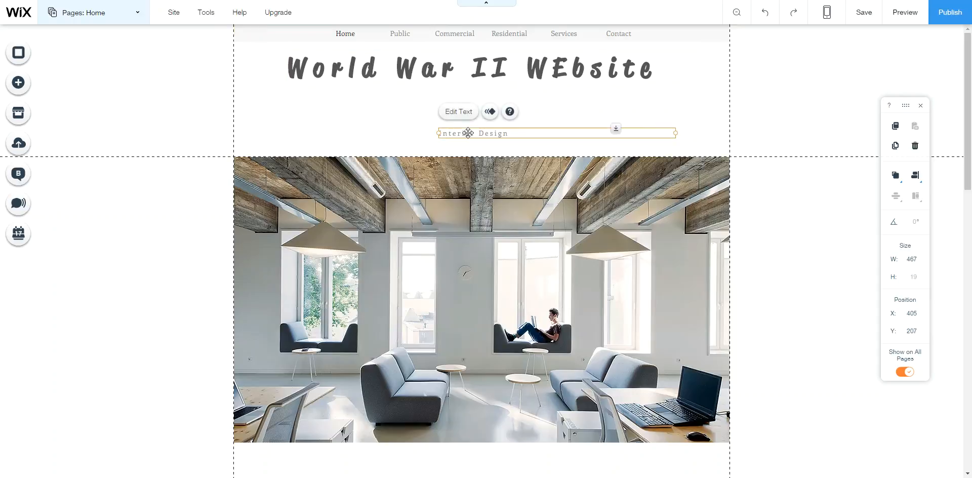
pyautogui.press('Delete')
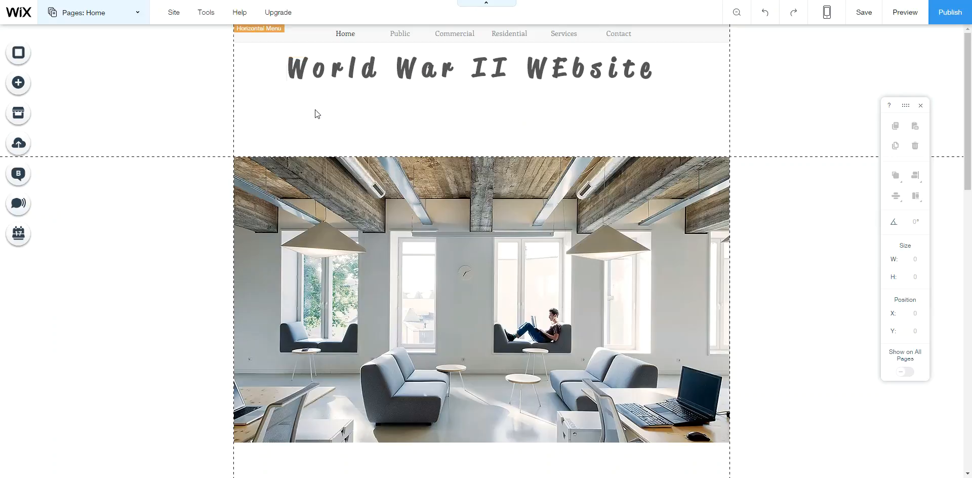
# - Correct the capital E in the site title so it reads "World War II Website"
pyautogui.doubleClick(568, 73)
pyautogui.moveTo(568, 71); pyautogui.dragTo(562, 68)
pyautogui.write('e')
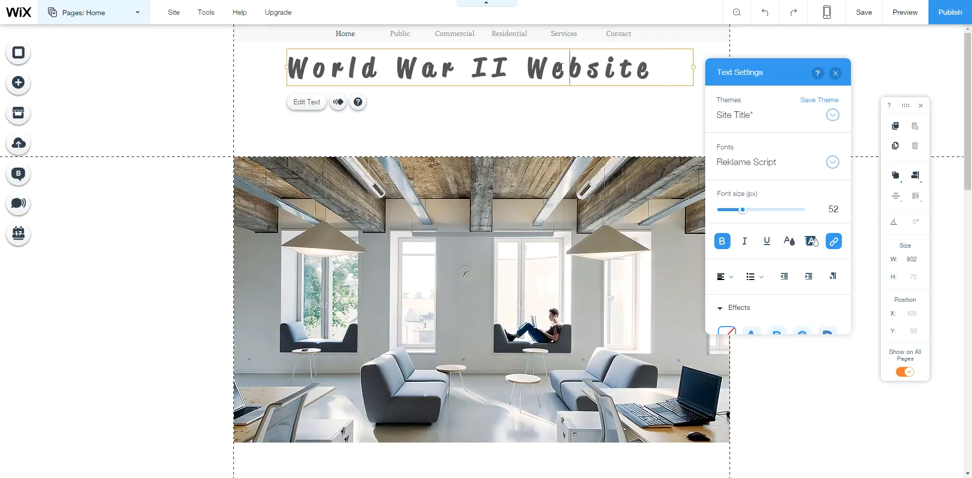
# - Add a Large Heading text element to the header beneath the site title, at about X 298, Y 144
pyautogui.click(25, 87)
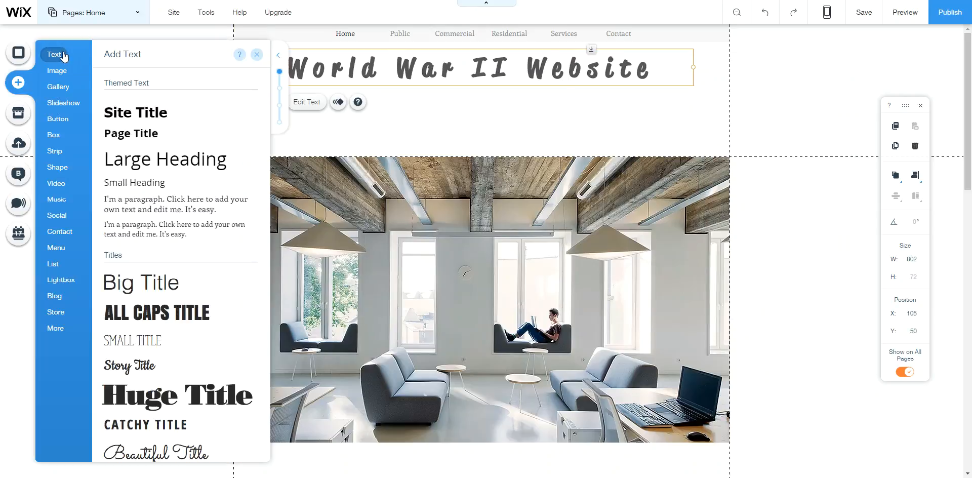
pyautogui.moveTo(162, 167); pyautogui.dragTo(444, 114)
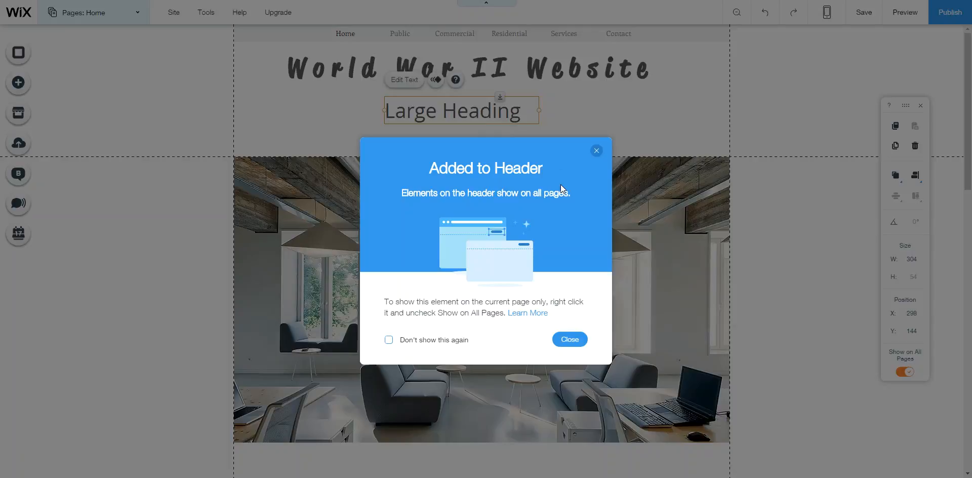
pyautogui.click(596, 151)
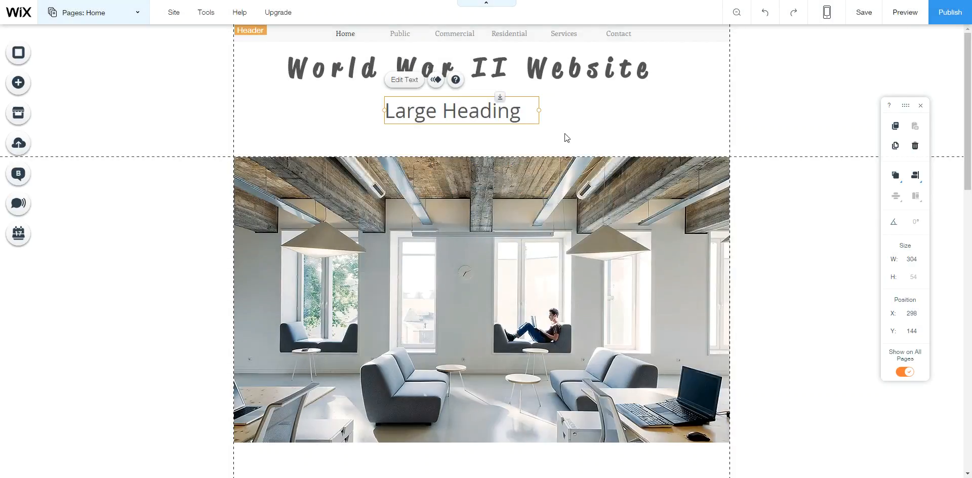
# - Replace the new heading's placeholder text with a byline made of "By." and the author's name
pyautogui.doubleClick(519, 111)
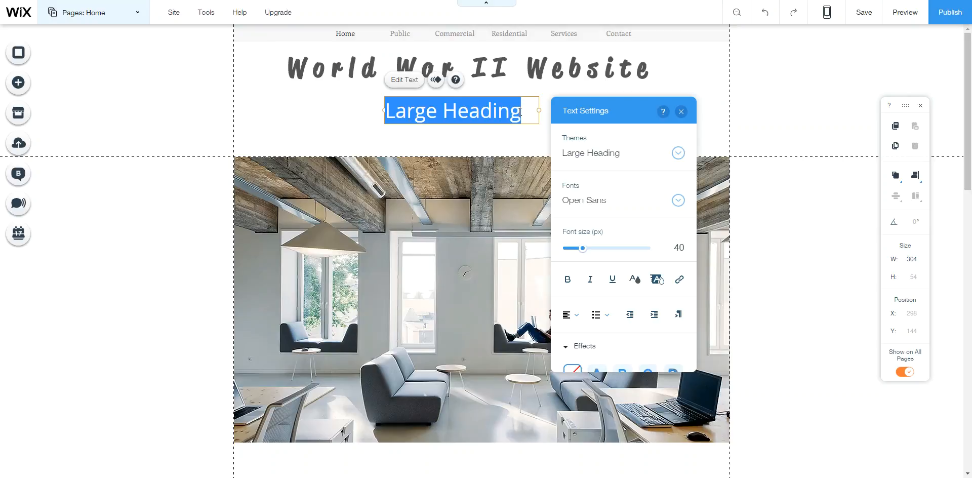
pyautogui.write('By')
pyautogui.write('. Mo')
pyautogui.press('BackSpace')
pyautogui.write('r. C')
# - Set the byline's font size to 27 px and leave text editing
pyautogui.moveTo(478, 109); pyautogui.dragTo(381, 107)
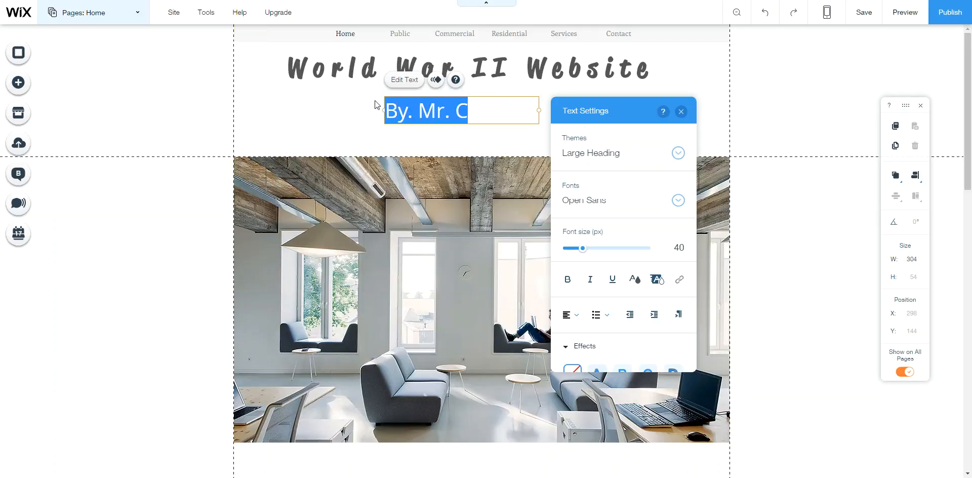
pyautogui.click(571, 248)
pyautogui.click(580, 248)
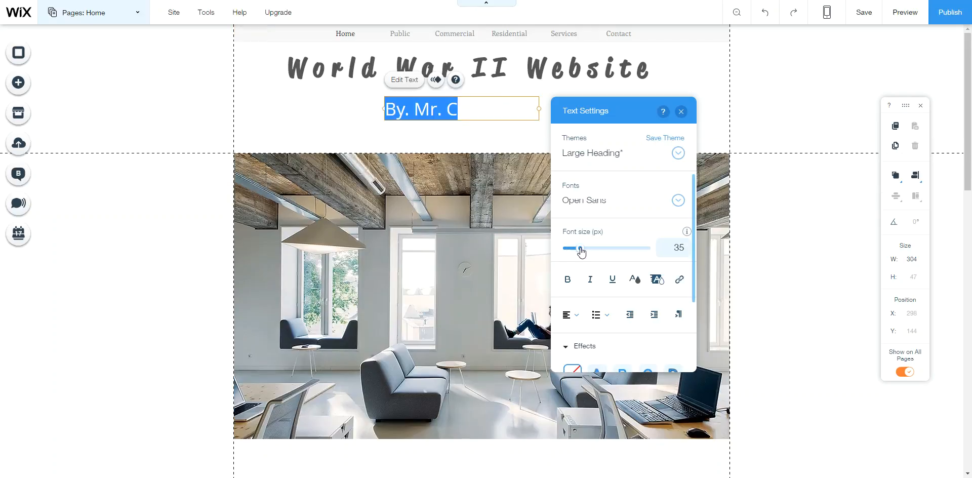
pyautogui.moveTo(581, 248); pyautogui.dragTo(577, 248)
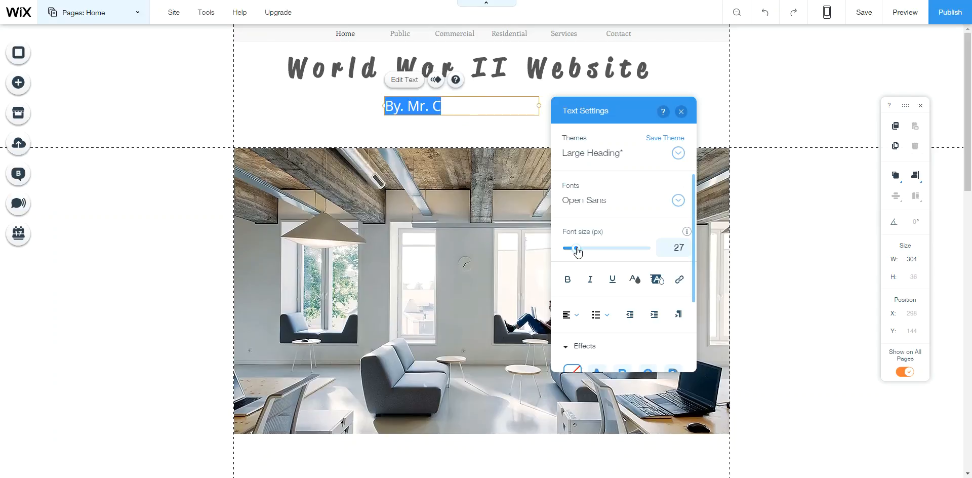
pyautogui.click(358, 128)
# - Move the byline under the end of the site title, to about X 741, Y 122
pyautogui.click(511, 108)
pyautogui.moveTo(511, 108); pyautogui.dragTo(652, 94)
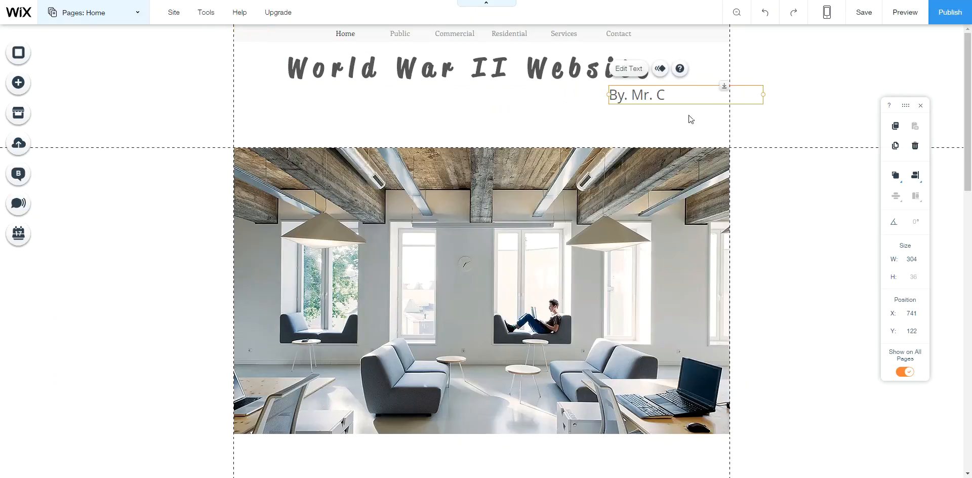
pyautogui.click(672, 131)
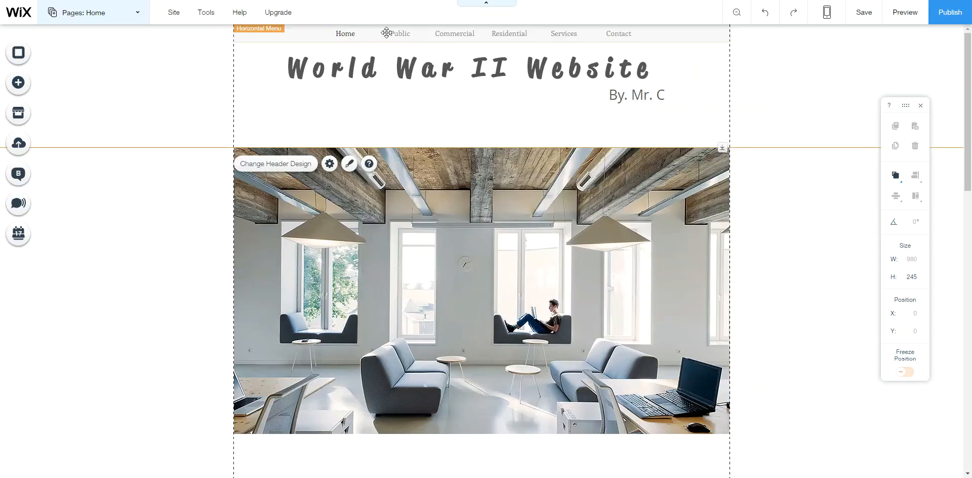
# - Rename the Public page in the site menu as Pearl Harbor
pyautogui.doubleClick(460, 33)
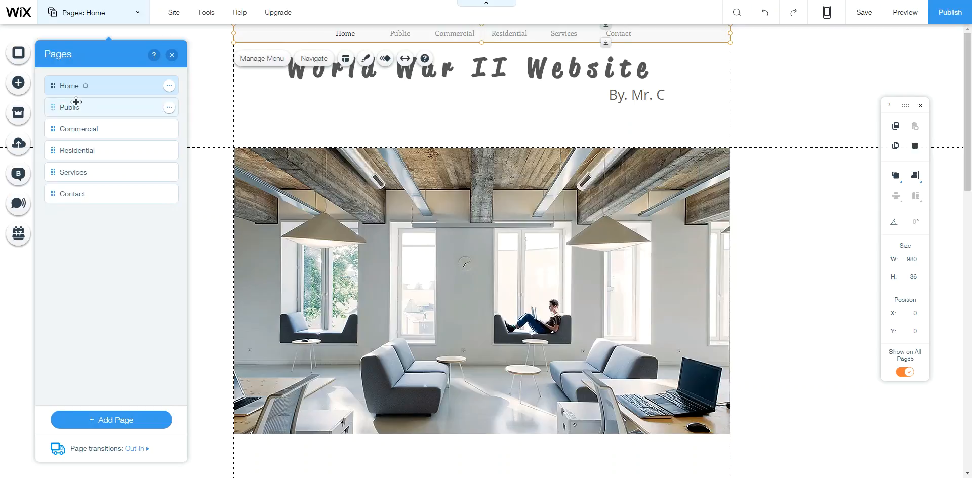
pyautogui.click(172, 113)
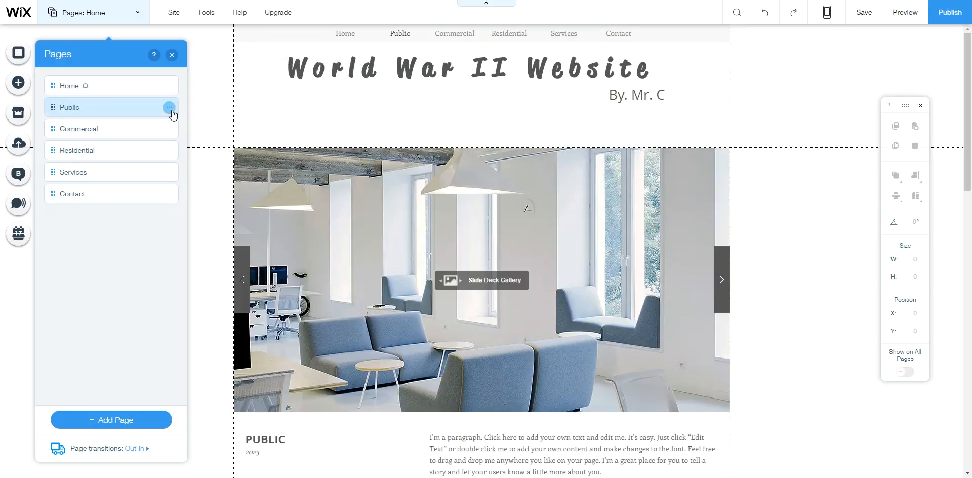
pyautogui.click(171, 110)
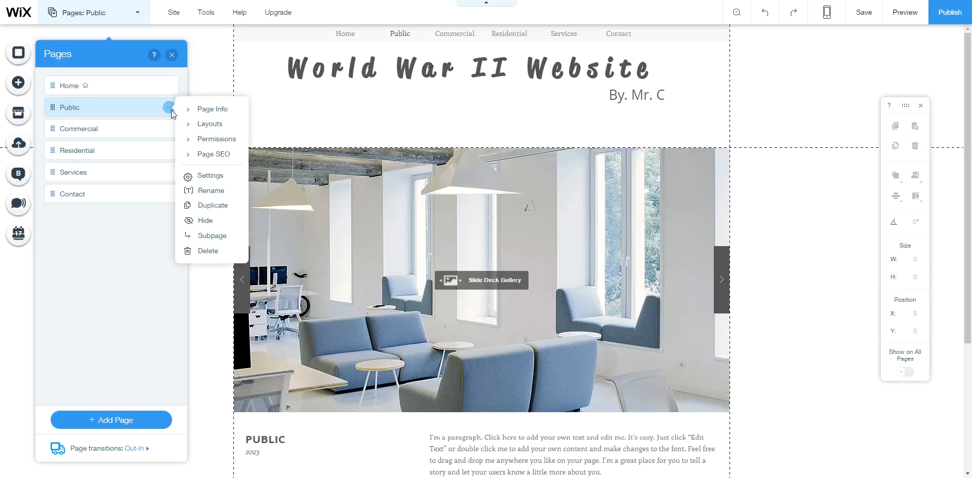
pyautogui.click(220, 192)
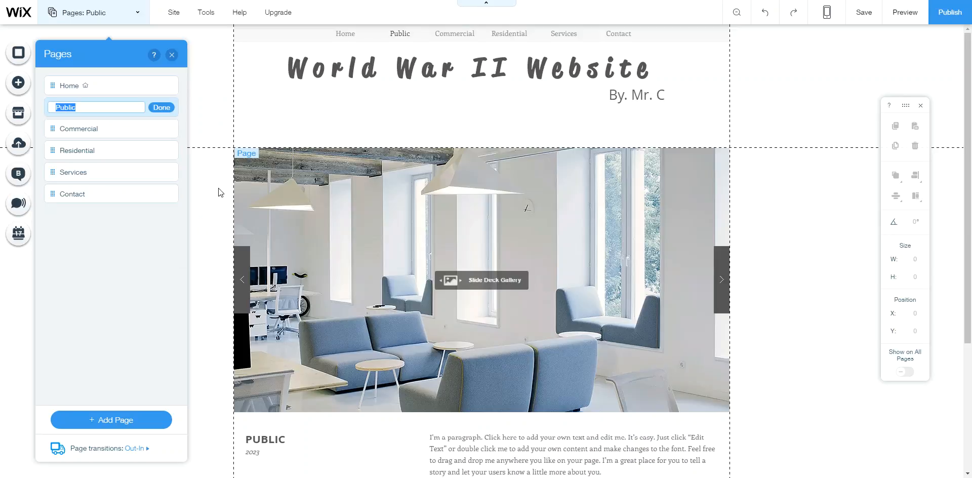
pyautogui.write('Pearl Harbor')
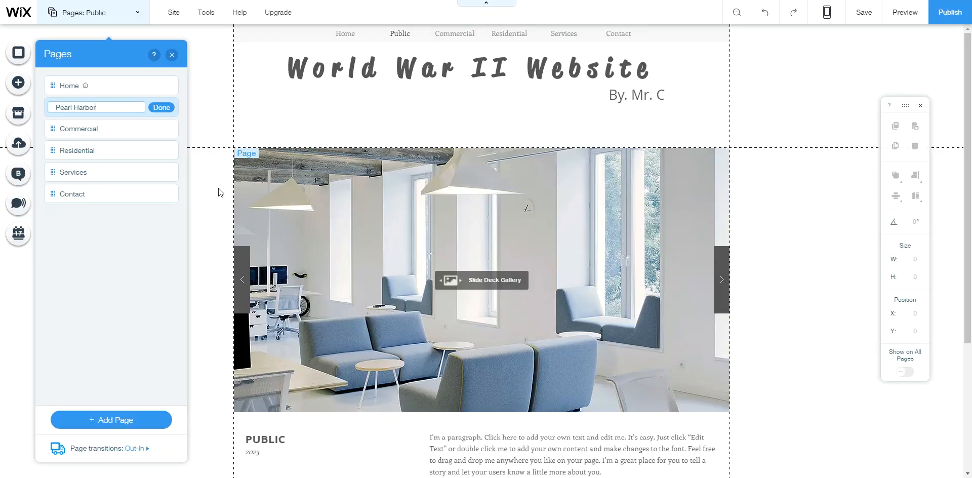
pyautogui.click(162, 109)
# - Dismiss the mobile view tip and rename the Commercial page as World War II at Home
pyautogui.click(160, 122)
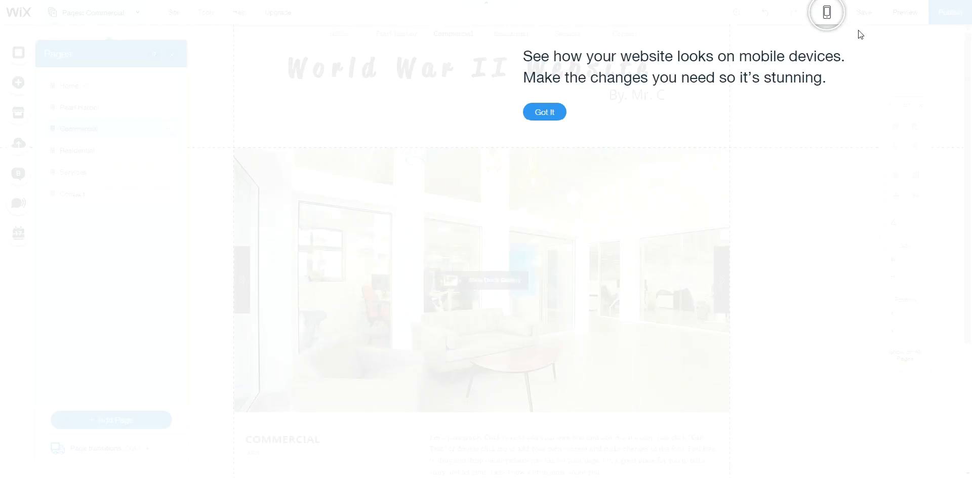
pyautogui.click(553, 118)
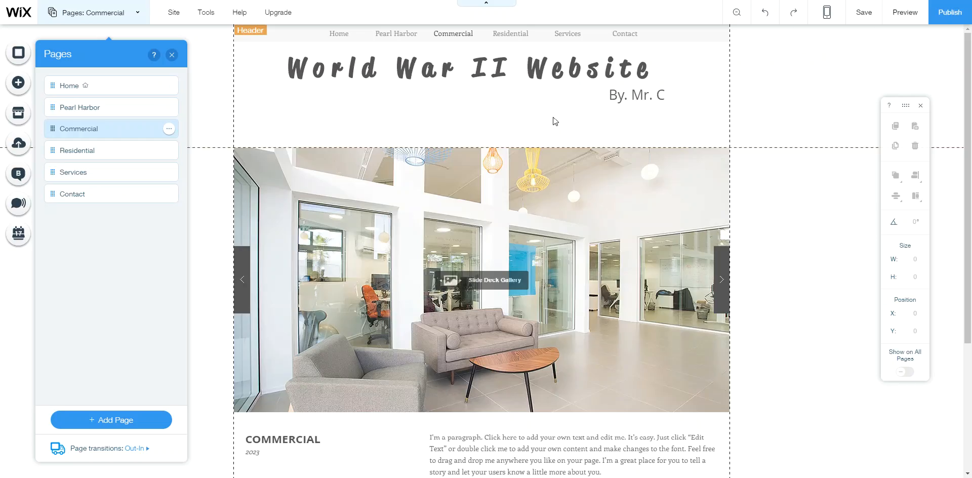
pyautogui.click(170, 128)
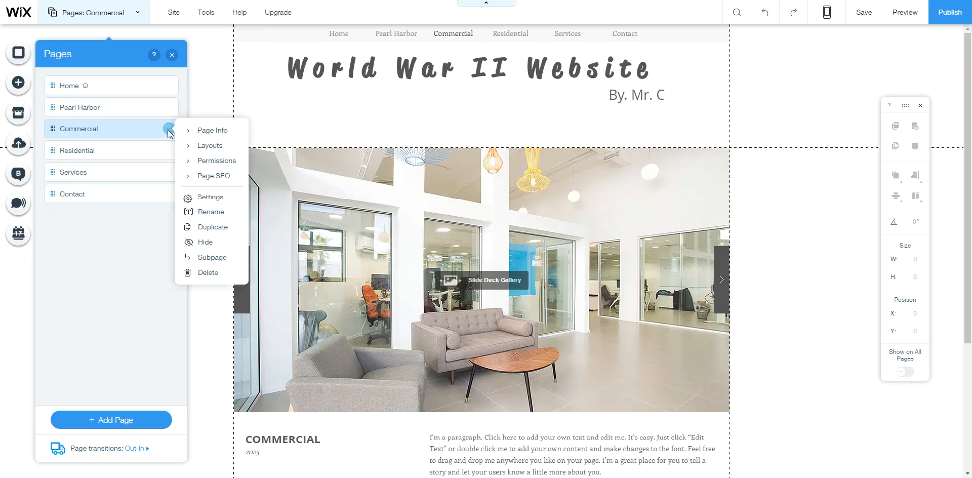
pyautogui.click(212, 216)
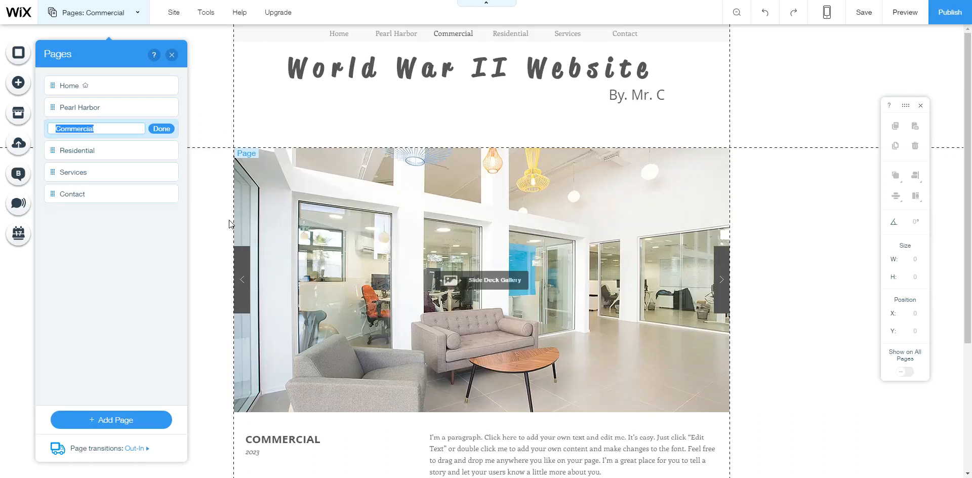
pyautogui.write('World War II at Home')
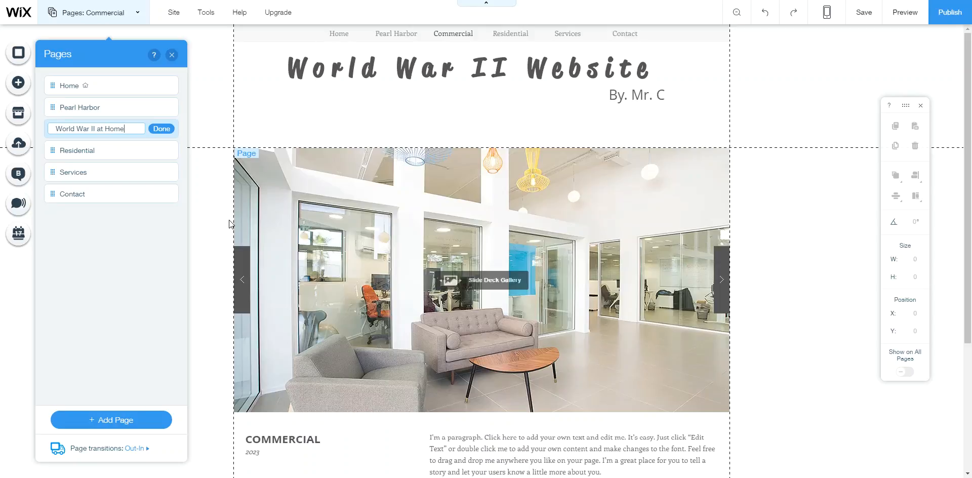
pyautogui.click(162, 129)
# - Rename the Residential page as D-Day to End of War
pyautogui.click(169, 150)
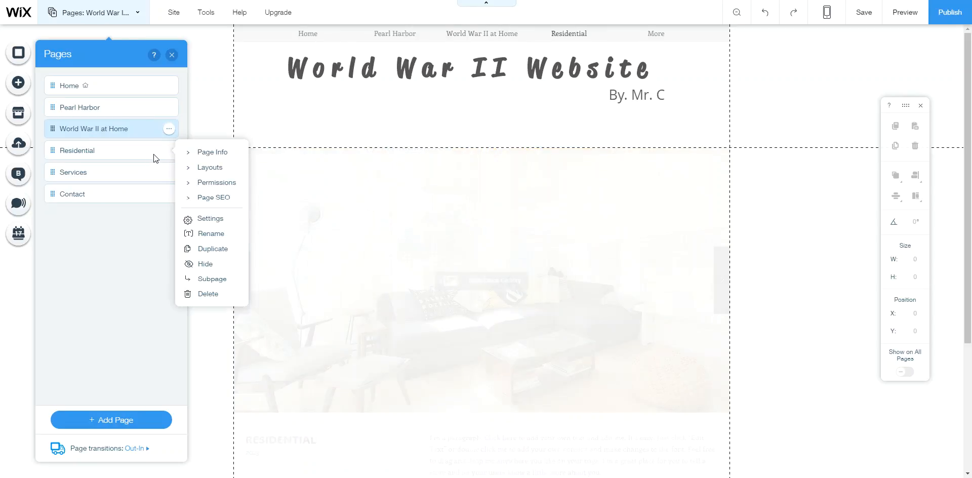
pyautogui.click(208, 233)
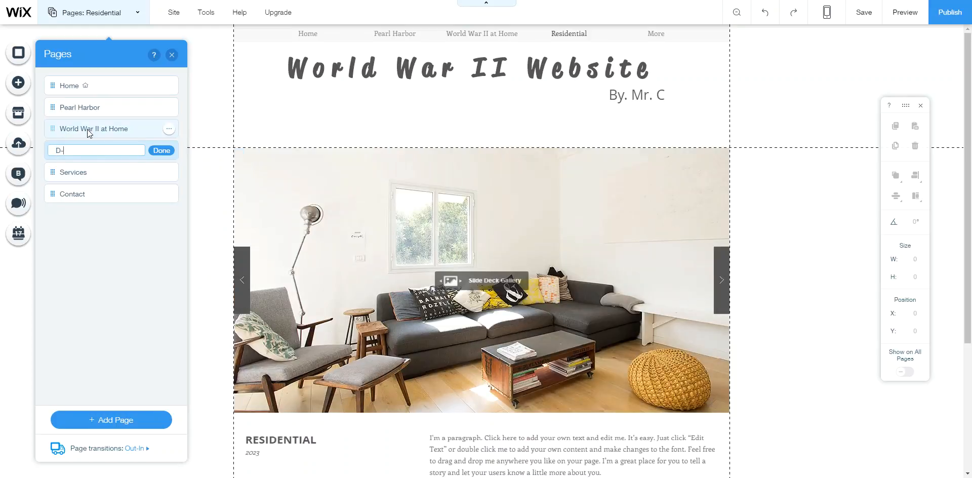
pyautogui.write('D-Day to End of War')
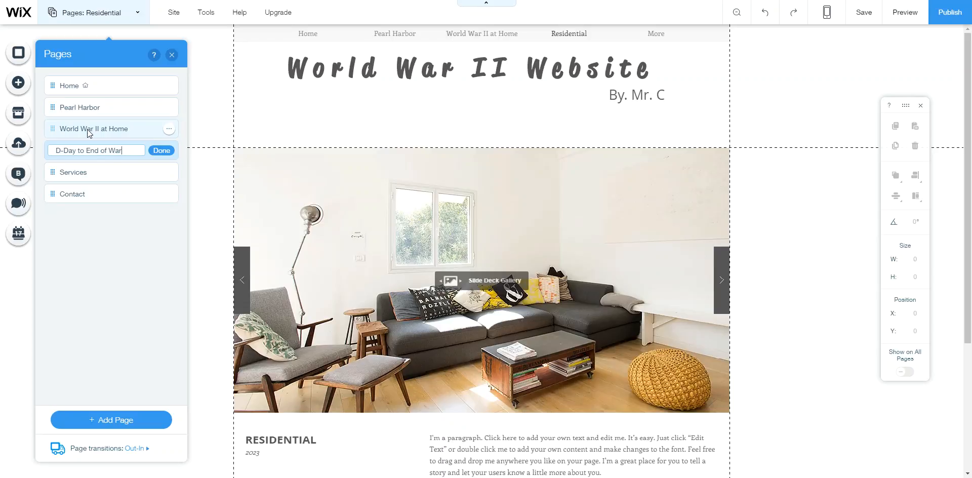
pyautogui.click(158, 150)
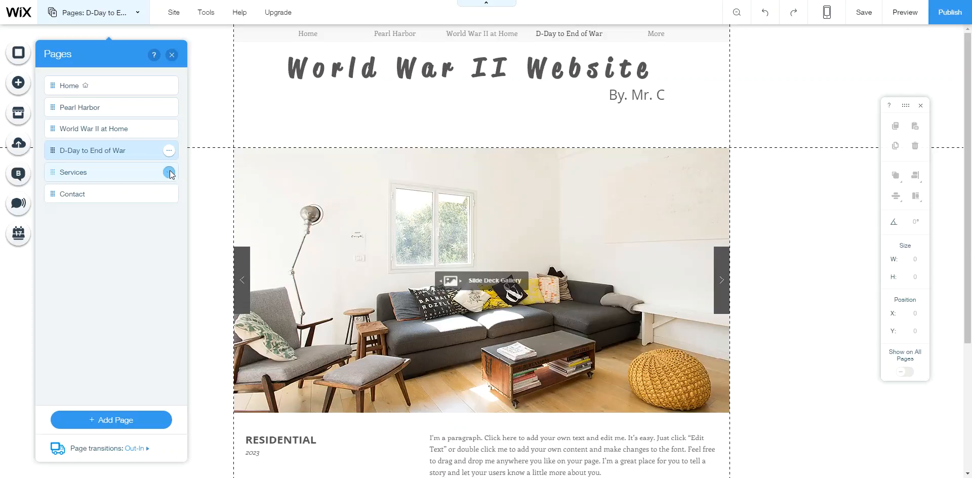
# - Delete the Services and Contact pages from the site
pyautogui.click(169, 172)
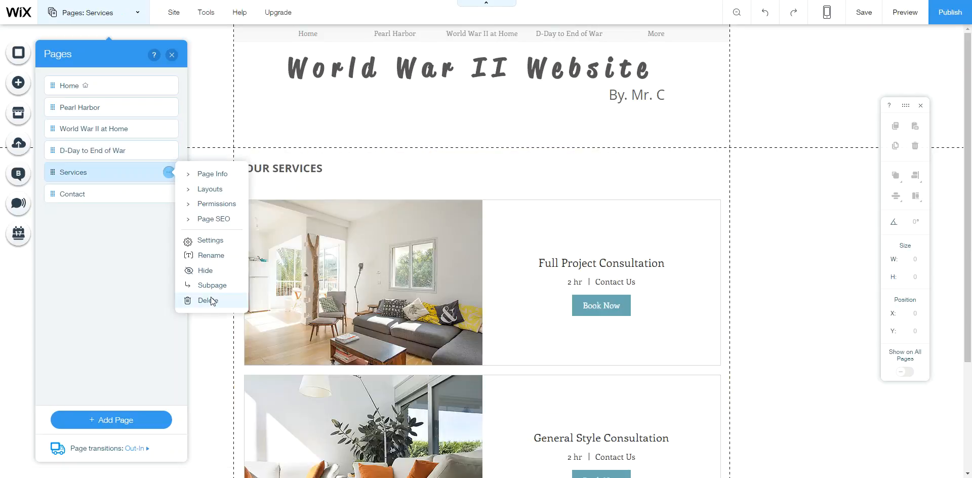
pyautogui.click(208, 300)
pyautogui.click(591, 283)
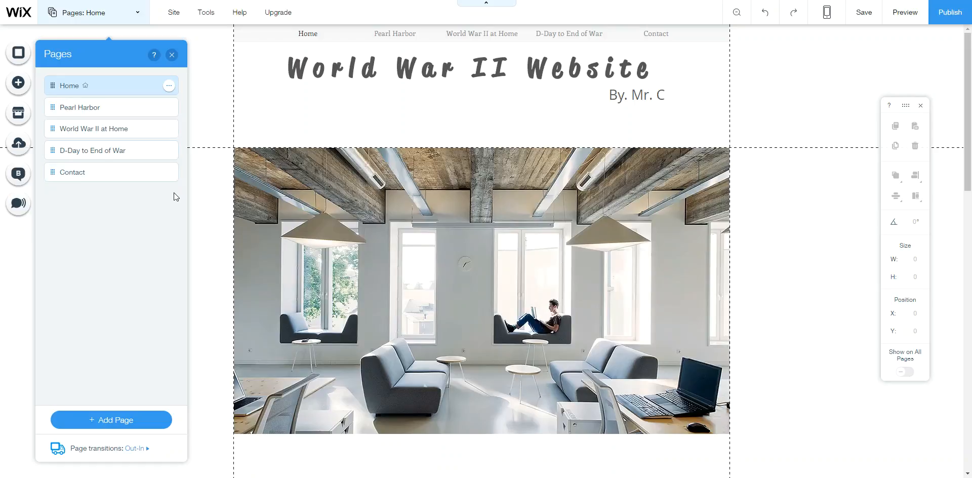
pyautogui.click(169, 172)
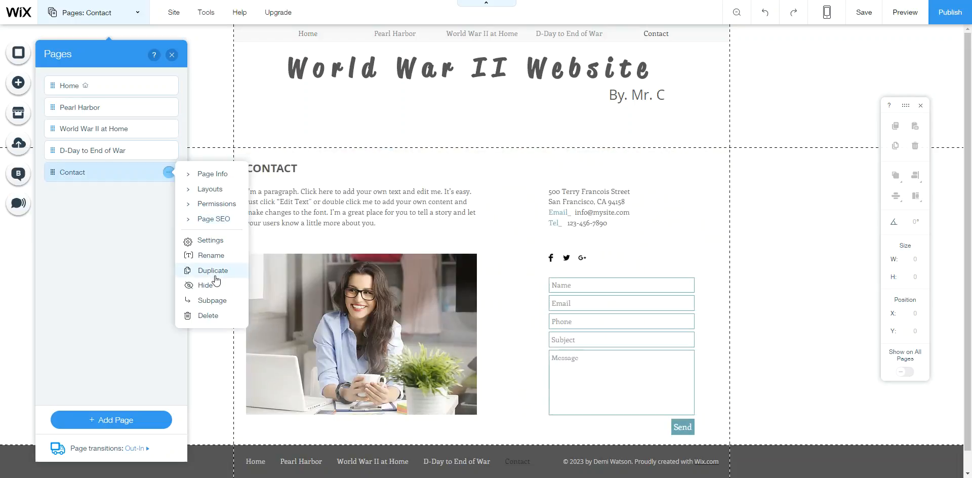
pyautogui.click(215, 316)
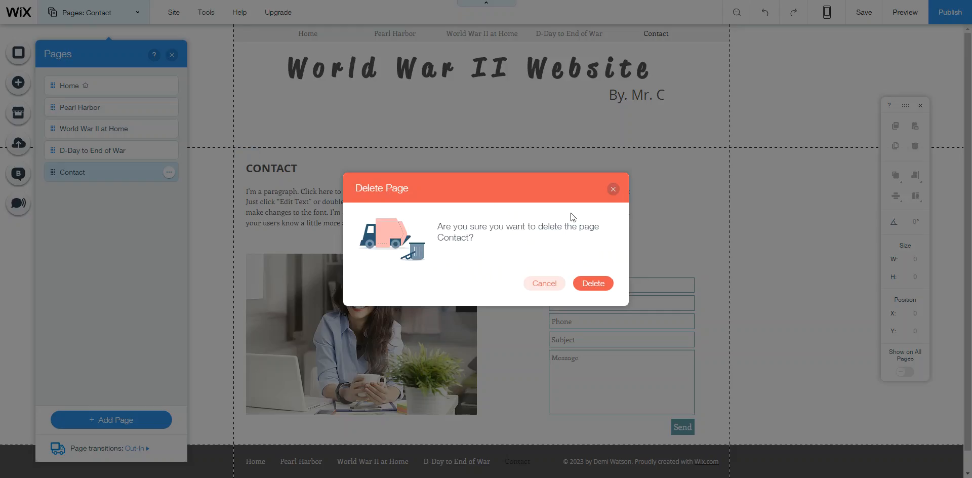
pyautogui.click(610, 281)
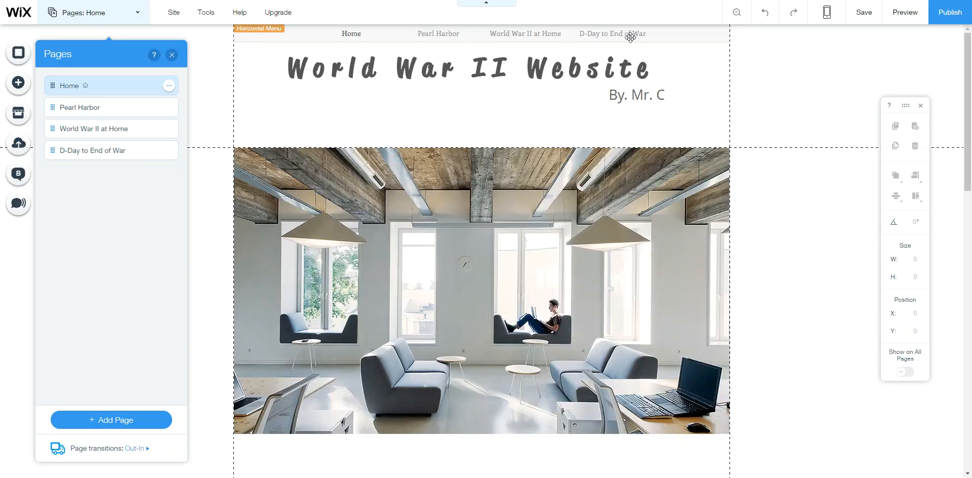
# - View the Pearl Harbor and World War II at Home pages, return to Home and close the page list
pyautogui.click(360, 35)
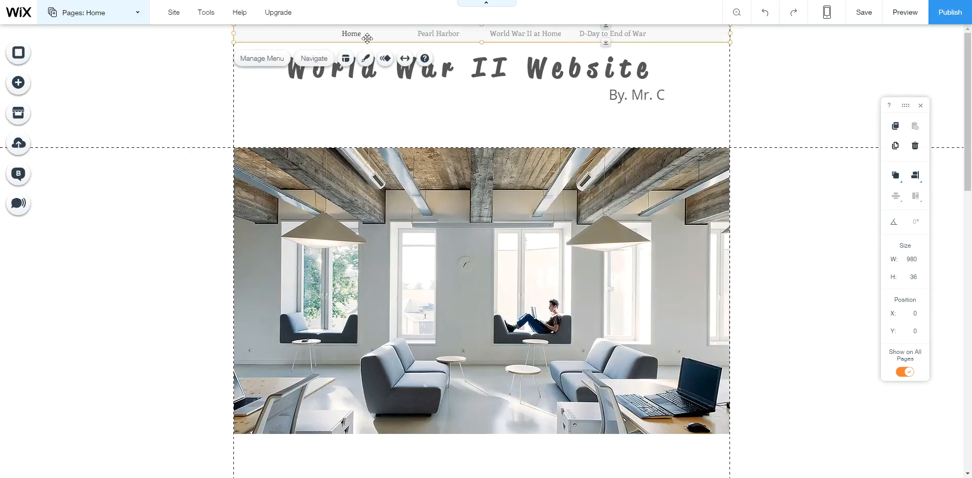
pyautogui.click(140, 16)
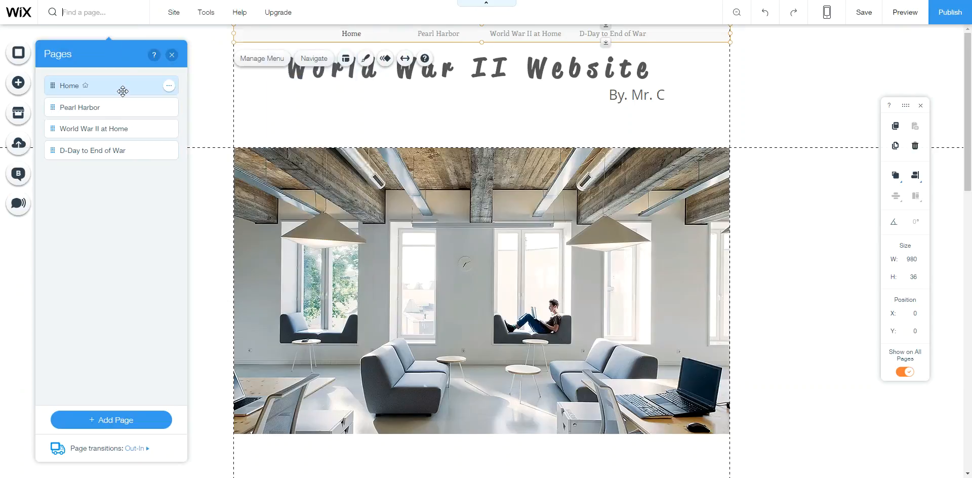
pyautogui.click(122, 109)
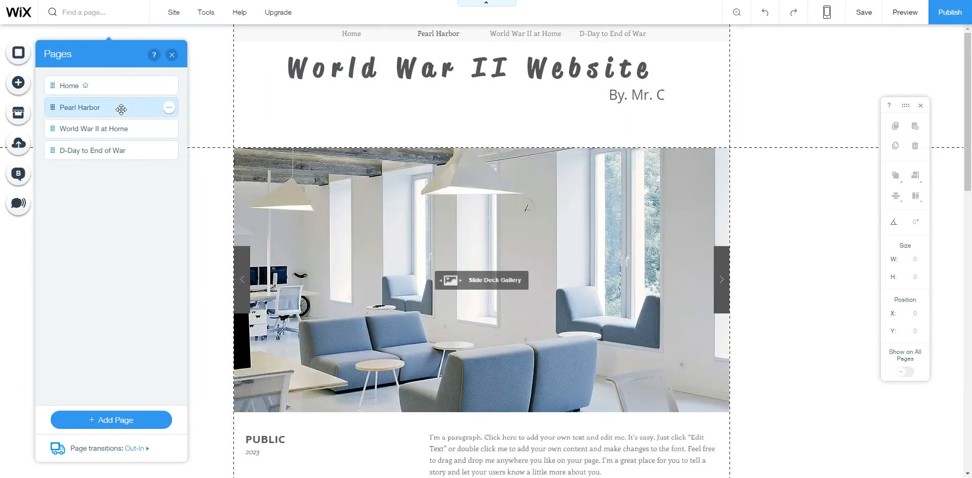
pyautogui.click(122, 127)
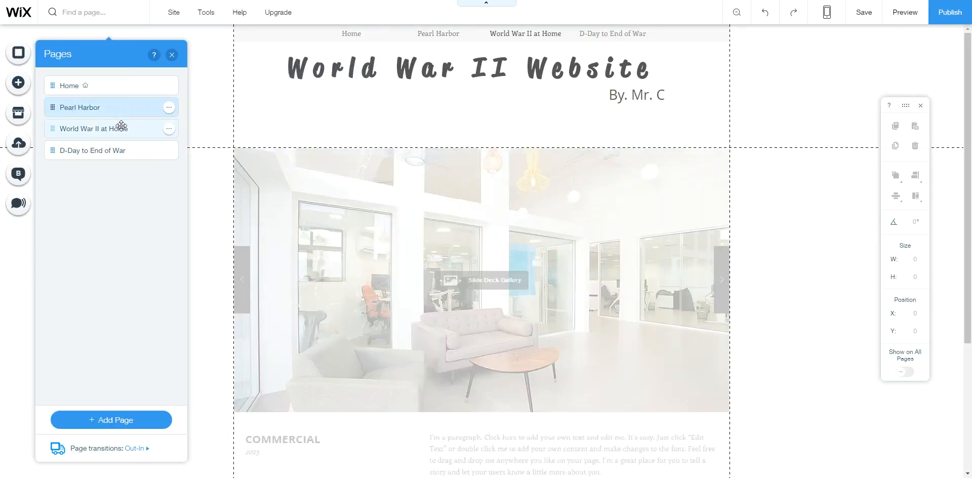
pyautogui.click(86, 83)
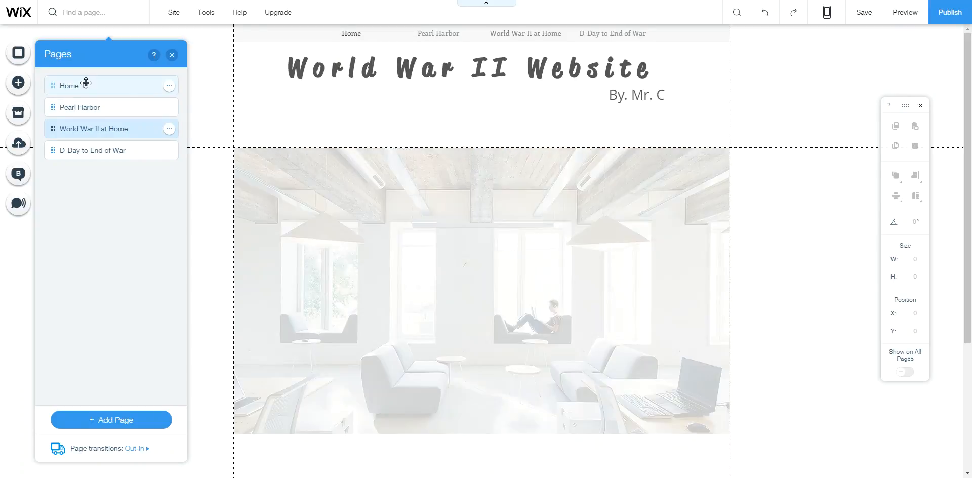
pyautogui.click(809, 171)
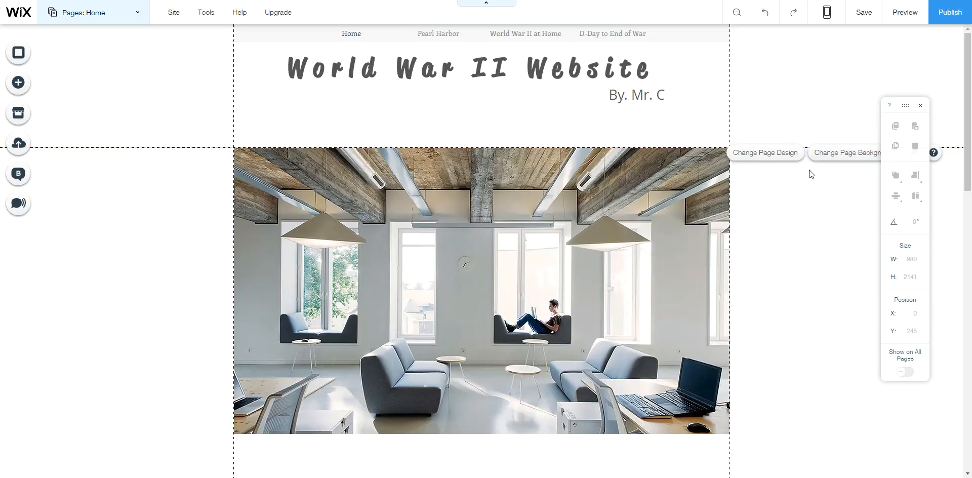
# - Shrink the Home page's office photo to about 470 by 271 px and move it to about X 489, Y 274
pyautogui.click(512, 232)
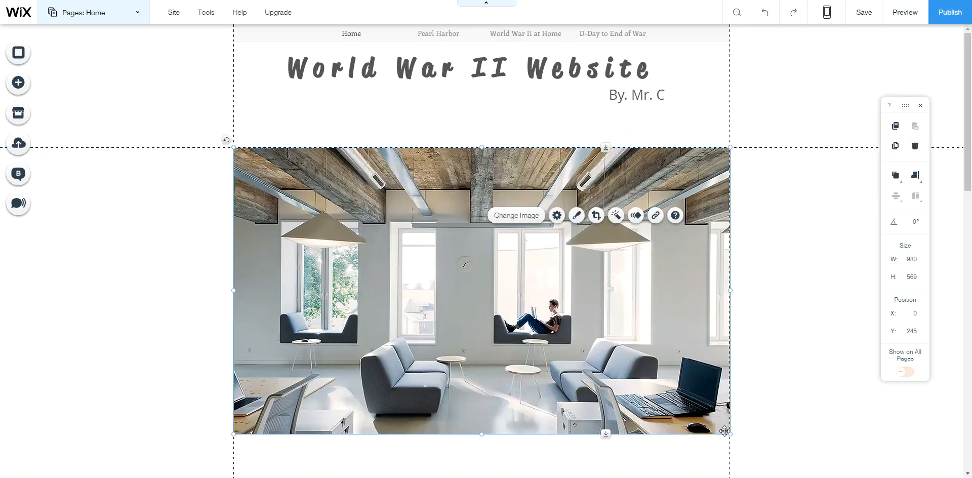
pyautogui.moveTo(729, 436); pyautogui.dragTo(441, 333)
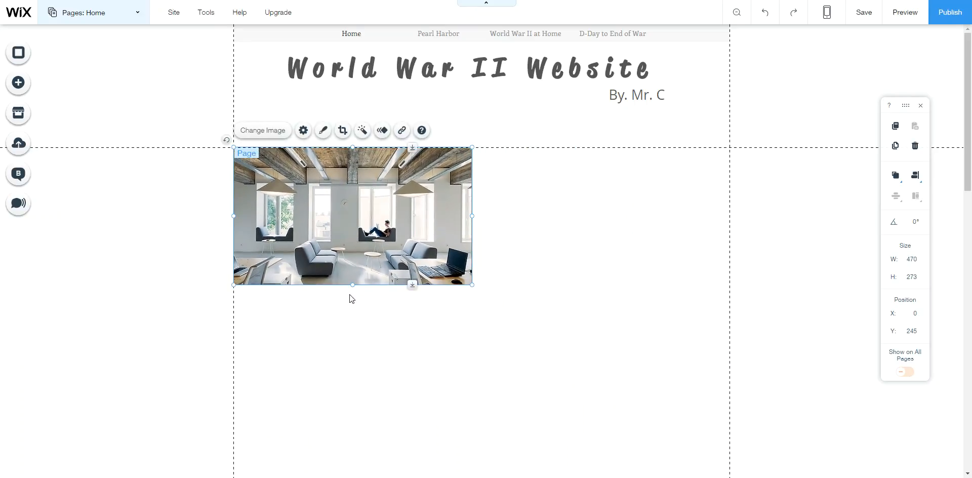
pyautogui.moveTo(352, 285)
pyautogui.mouseDown()
pyautogui.moveTo(354, 304)
pyautogui.moveTo(351, 267)
pyautogui.moveTo(348, 279)
pyautogui.mouseUp()
pyautogui.moveTo(346, 223); pyautogui.dragTo(591, 236)
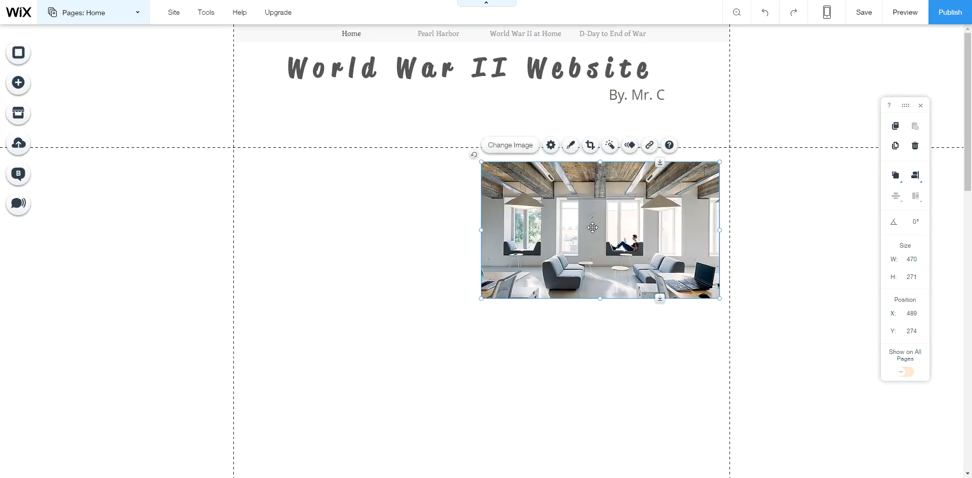
# - Replace the Home page's office photo with the uploaded image WWII Pic - Battle of Britain.jpg
pyautogui.doubleClick(593, 228)
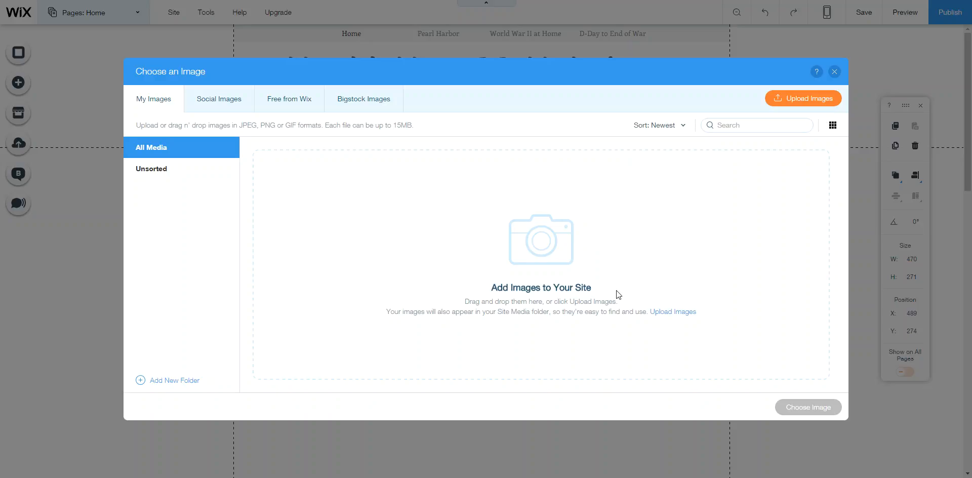
pyautogui.click(803, 96)
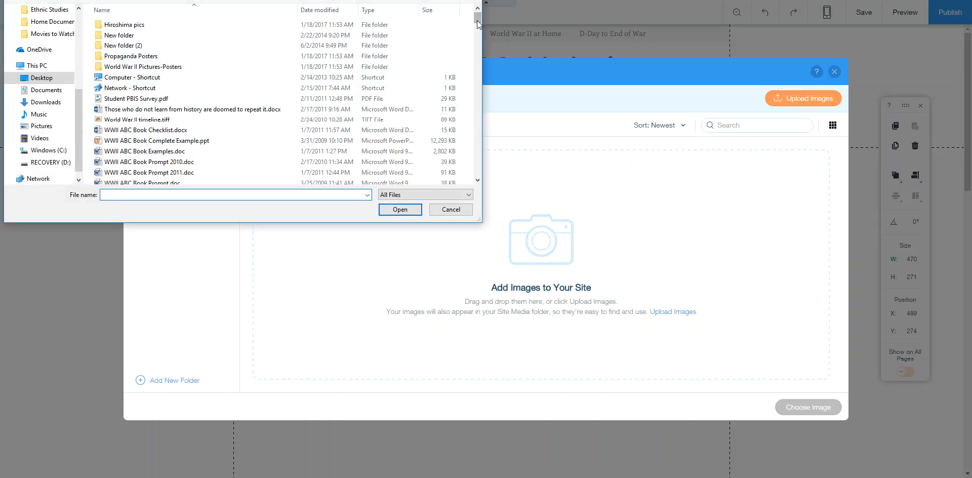
pyautogui.moveTo(477, 21); pyautogui.dragTo(480, 49)
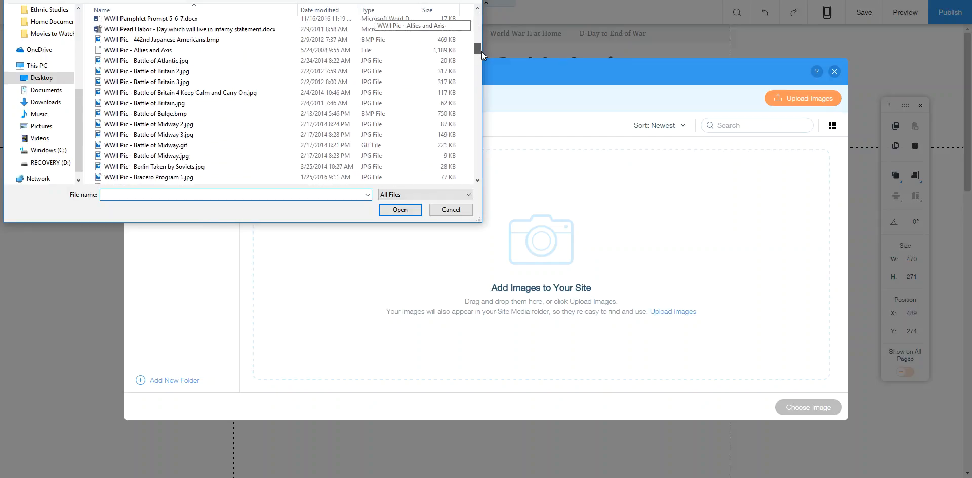
pyautogui.doubleClick(179, 104)
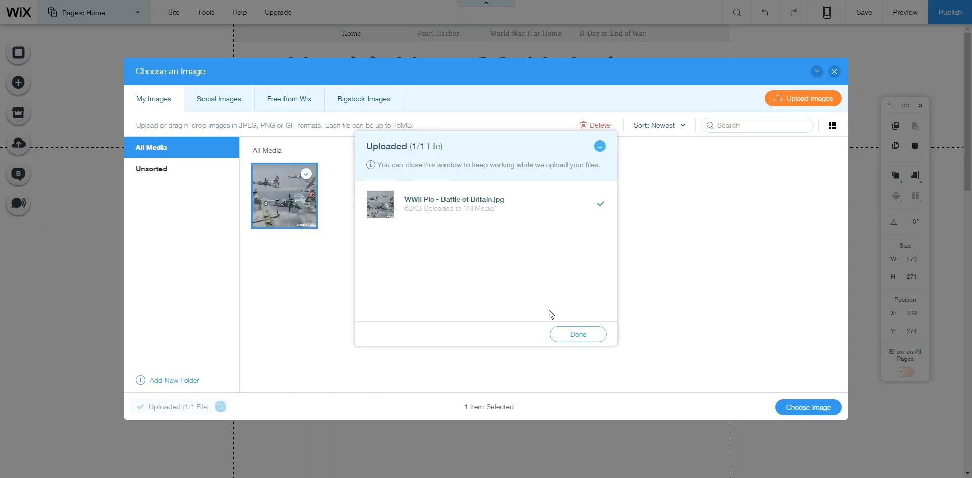
pyautogui.click(577, 333)
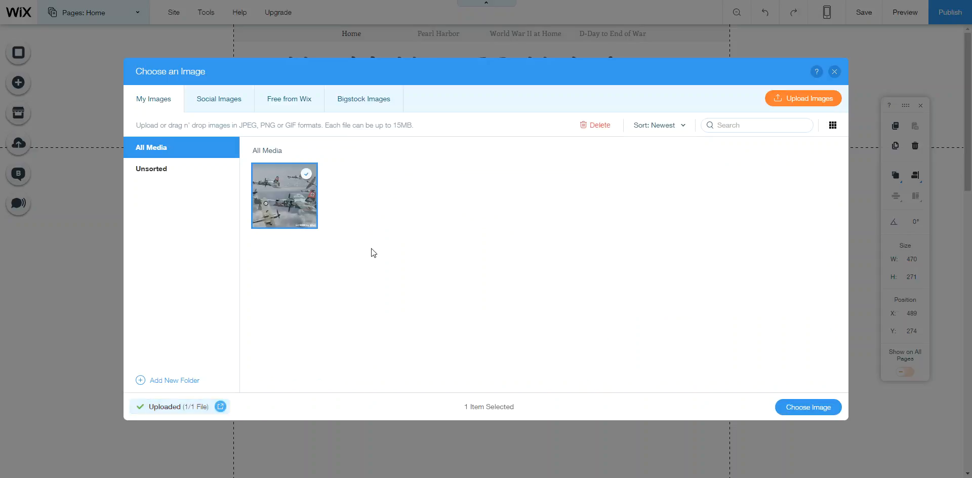
pyautogui.moveTo(301, 211)
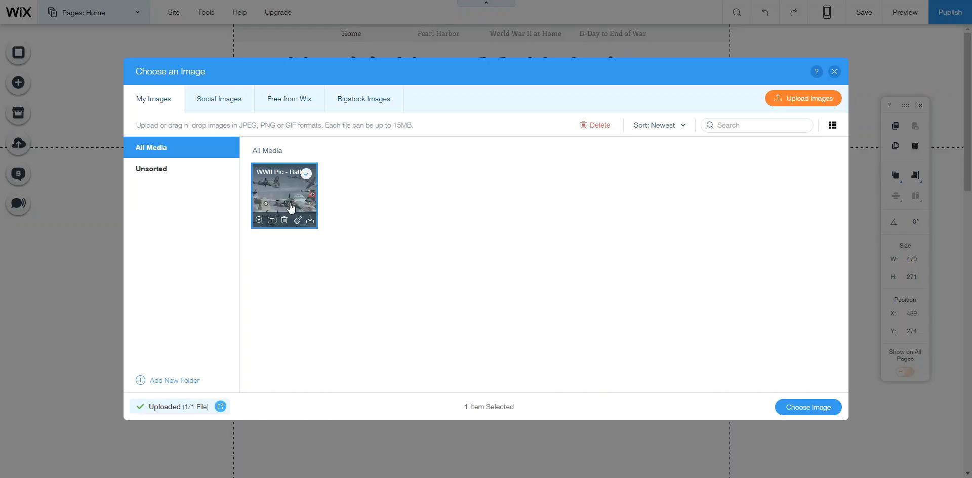
pyautogui.click(794, 407)
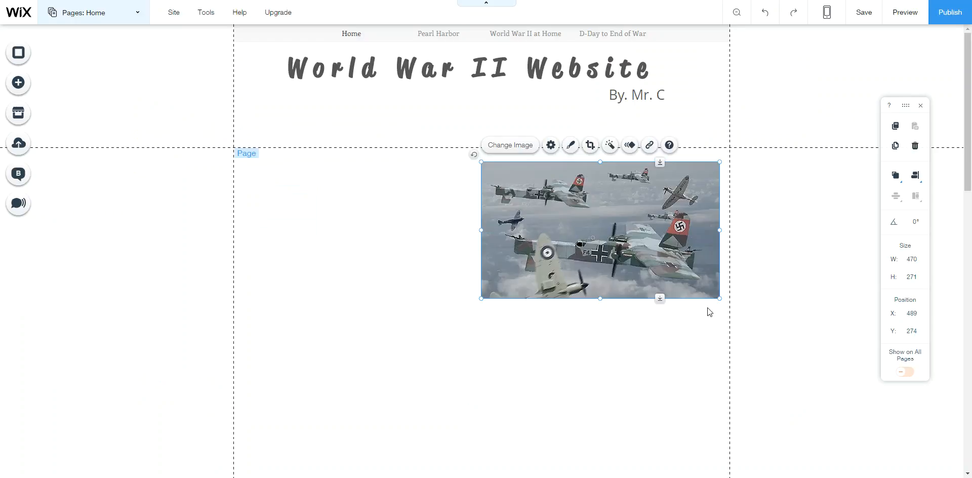
# - Enlarge the Home page's Battle of Britain image to about 532 by 307 px and place it at about X 401, Y 286
pyautogui.moveTo(664, 279); pyautogui.dragTo(638, 293)
pyautogui.moveTo(693, 313); pyautogui.dragTo(720, 333)
pyautogui.moveTo(655, 289); pyautogui.dragTo(646, 279)
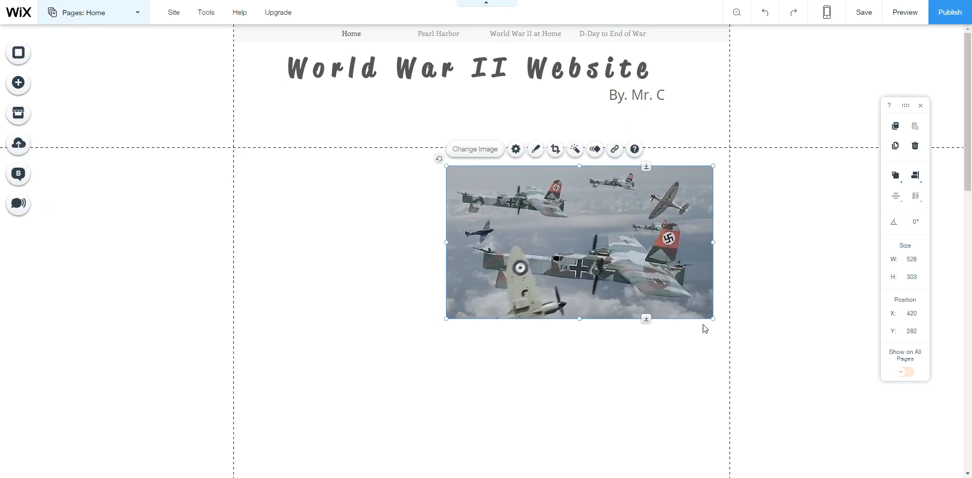
pyautogui.moveTo(710, 323); pyautogui.dragTo(641, 277)
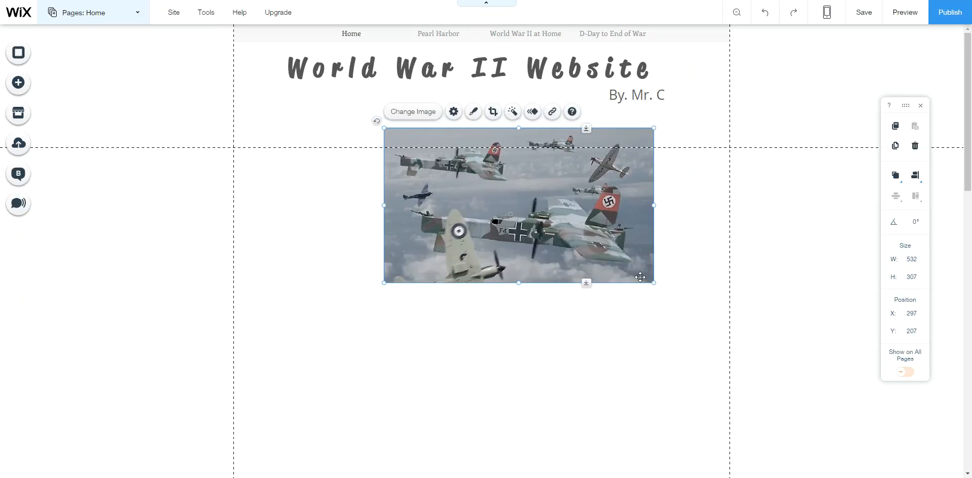
pyautogui.doubleClick(585, 243)
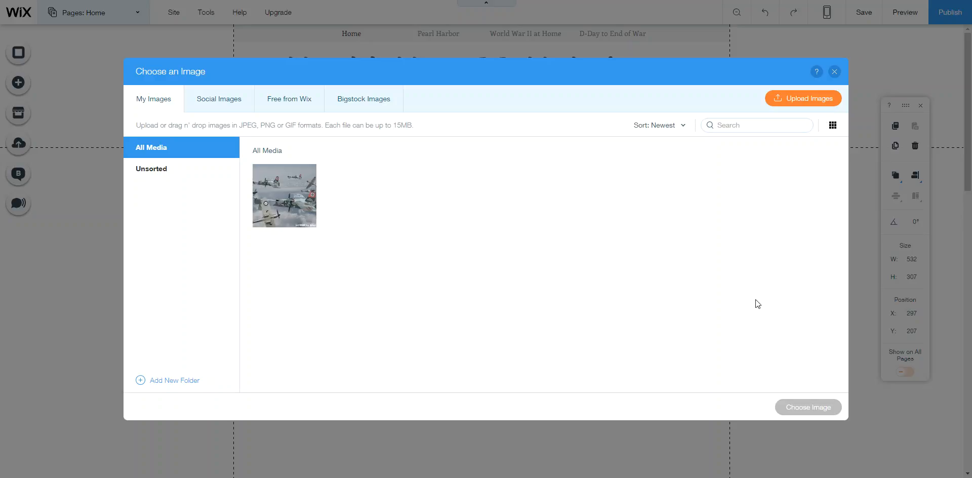
pyautogui.click(834, 71)
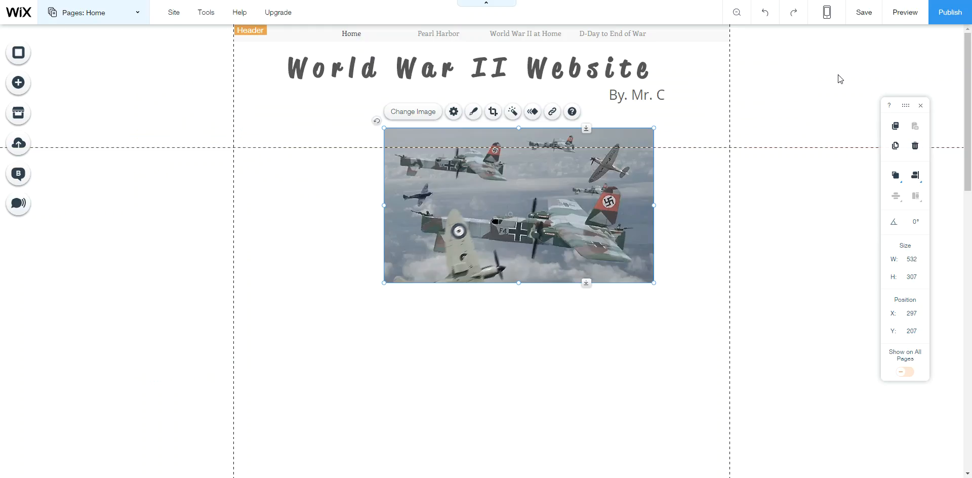
pyautogui.moveTo(535, 193); pyautogui.dragTo(587, 232)
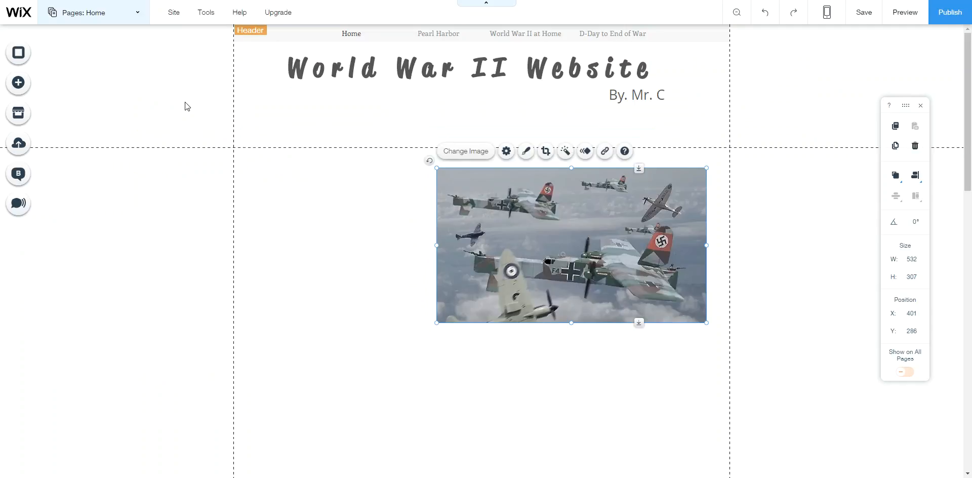
# - Add a themed paragraph text box to the Home page and place it beside the image at about X 46, Y 386
pyautogui.click(18, 83)
pyautogui.click(57, 87)
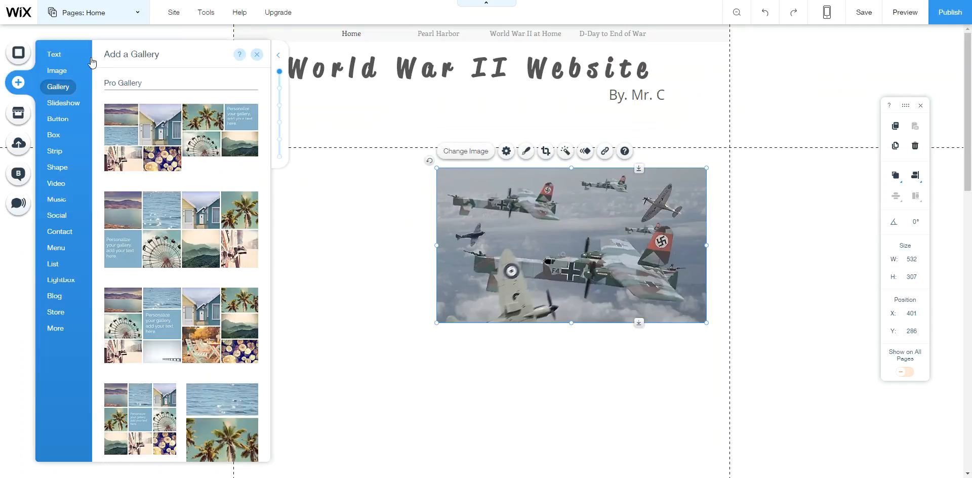
pyautogui.click(56, 55)
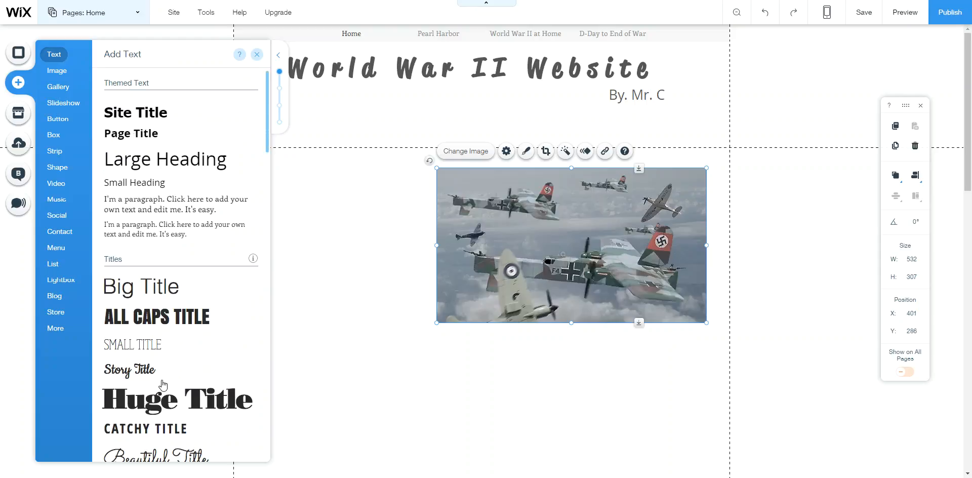
pyautogui.click(141, 207)
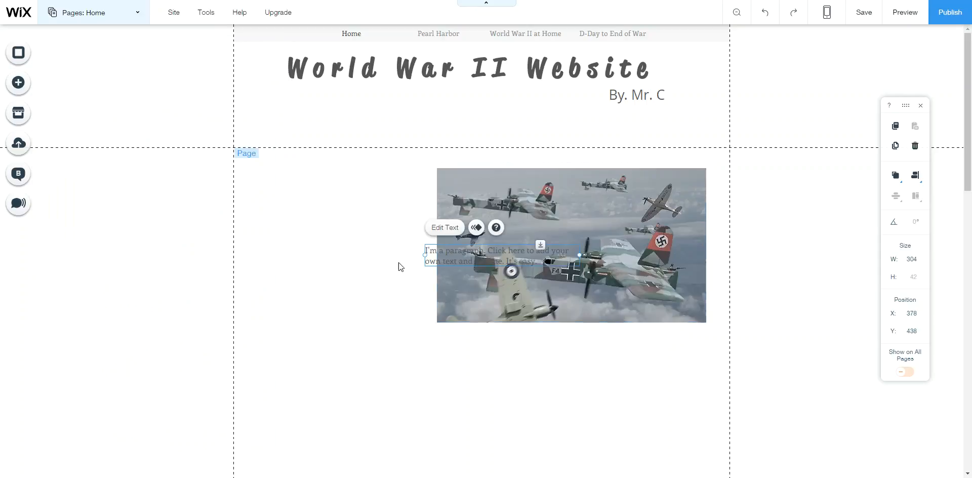
pyautogui.moveTo(465, 252); pyautogui.dragTo(301, 225)
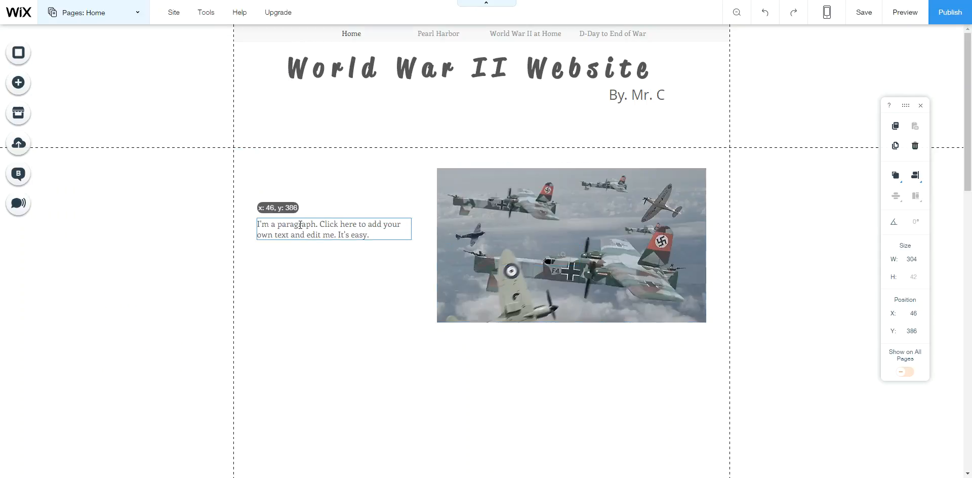
# - Format the new paragraph's text in bold Geotica Four Open at about 46 px
pyautogui.doubleClick(344, 229)
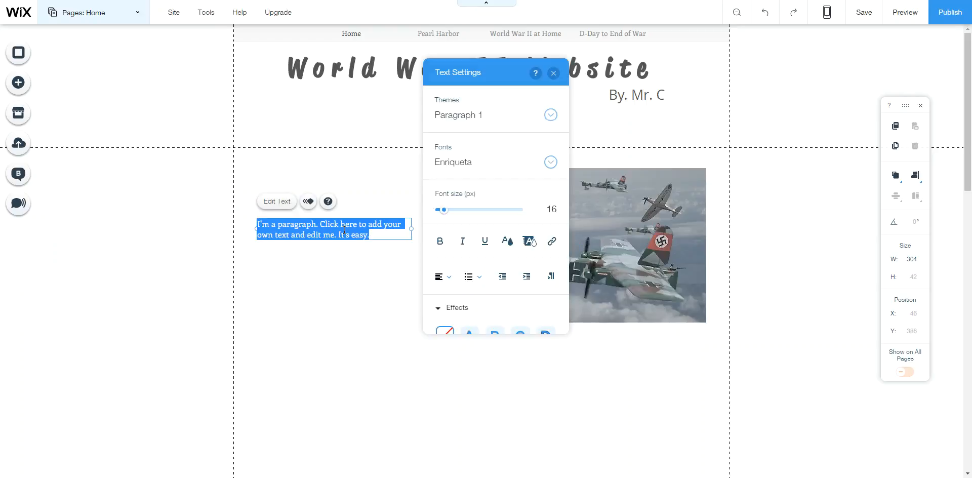
pyautogui.click(454, 210)
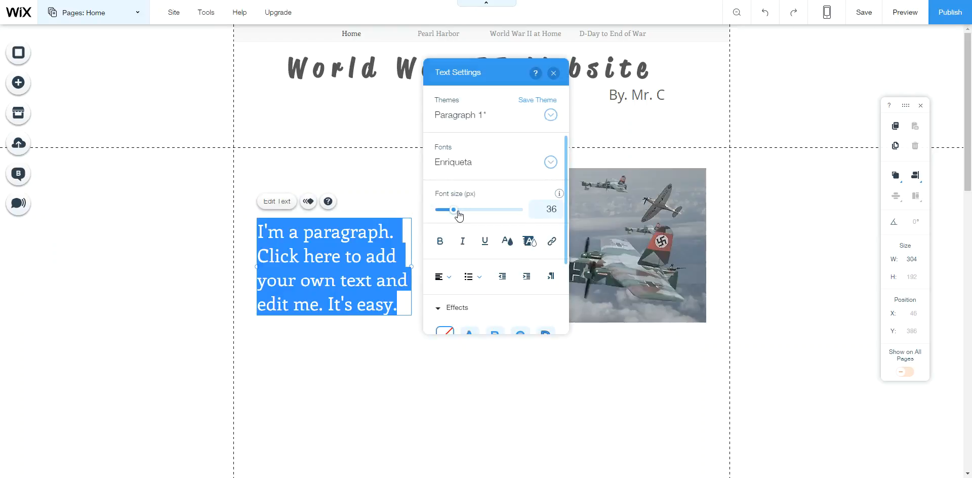
pyautogui.click(459, 210)
pyautogui.click(456, 162)
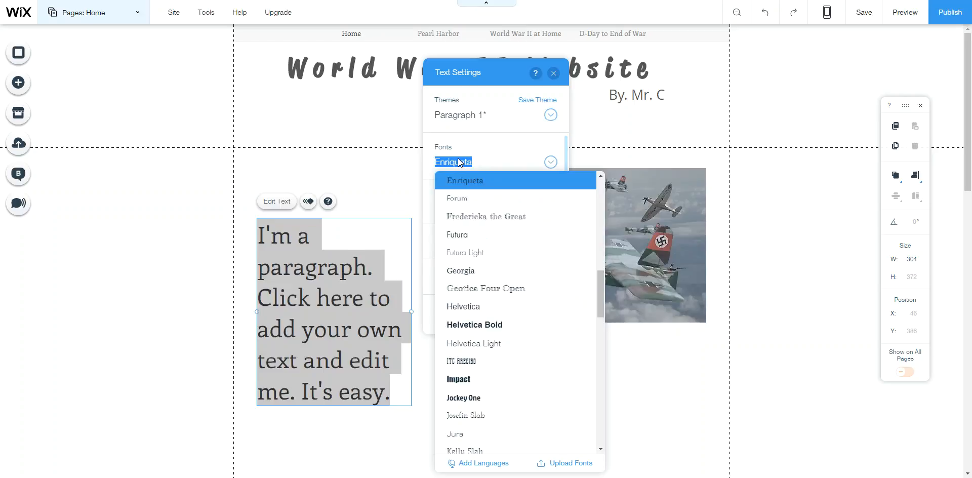
pyautogui.click(488, 289)
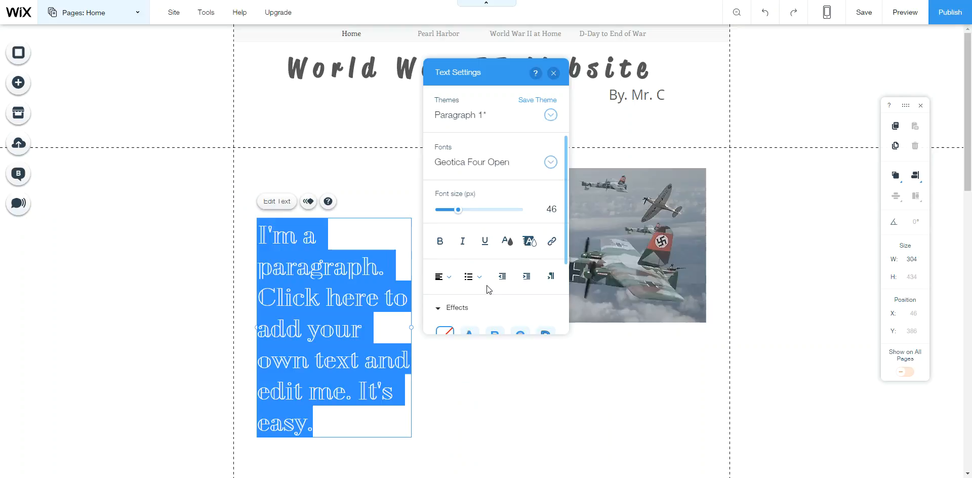
pyautogui.click(440, 243)
pyautogui.click(441, 245)
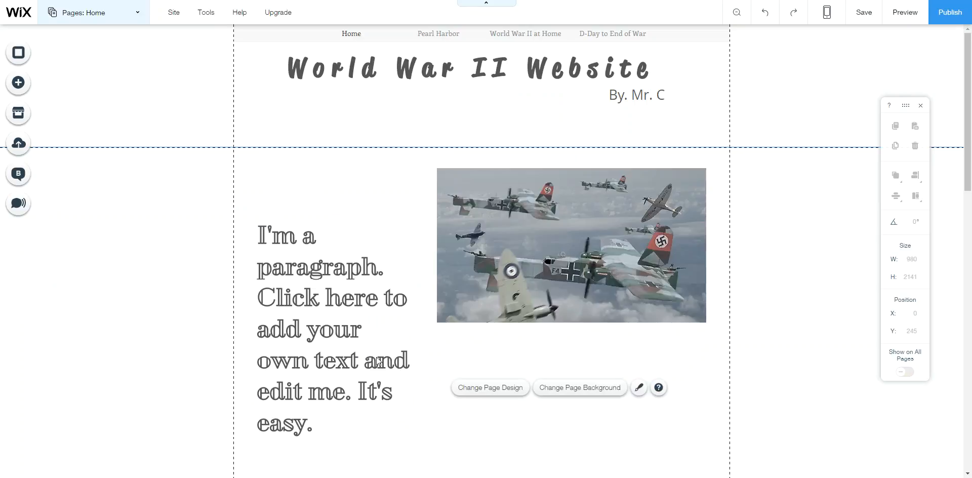
# - Move the paragraph to about X 21, Y 346 and replace its placeholder text with "Blah Blah Blah"
pyautogui.moveTo(342, 340); pyautogui.dragTo(327, 320)
pyautogui.doubleClick(320, 317)
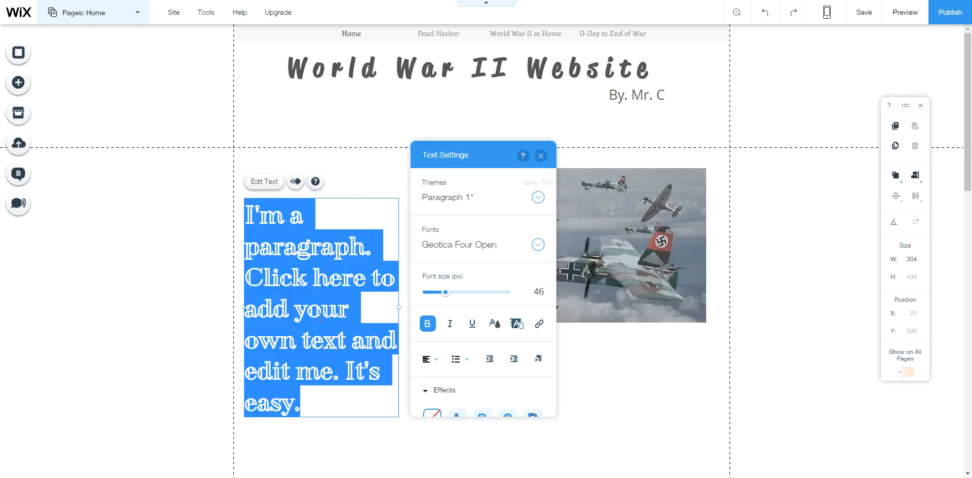
pyautogui.write('Blah')
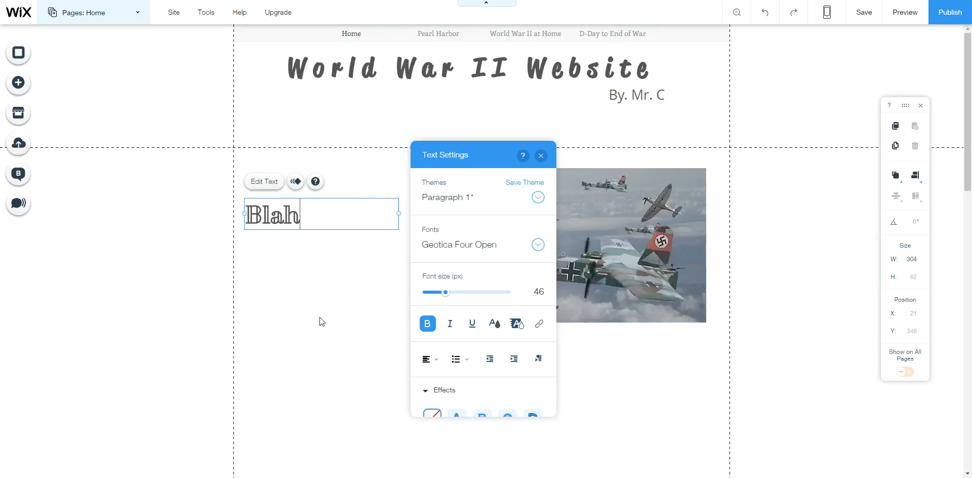
pyautogui.write(' Blah Blah')
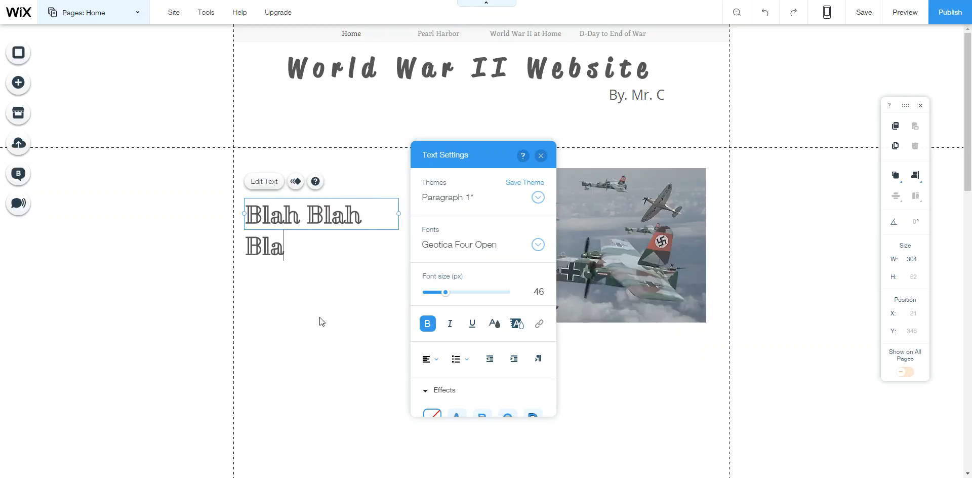
pyautogui.click(288, 299)
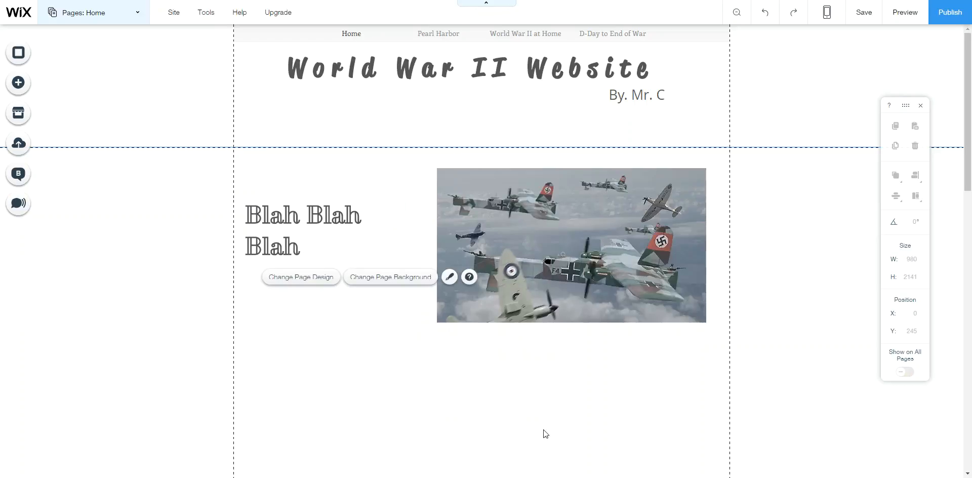
# - Add a Site Title text above the paragraph at about X 21, Y 265 and change its wording to "Introduction"
pyautogui.click(22, 89)
pyautogui.click(55, 88)
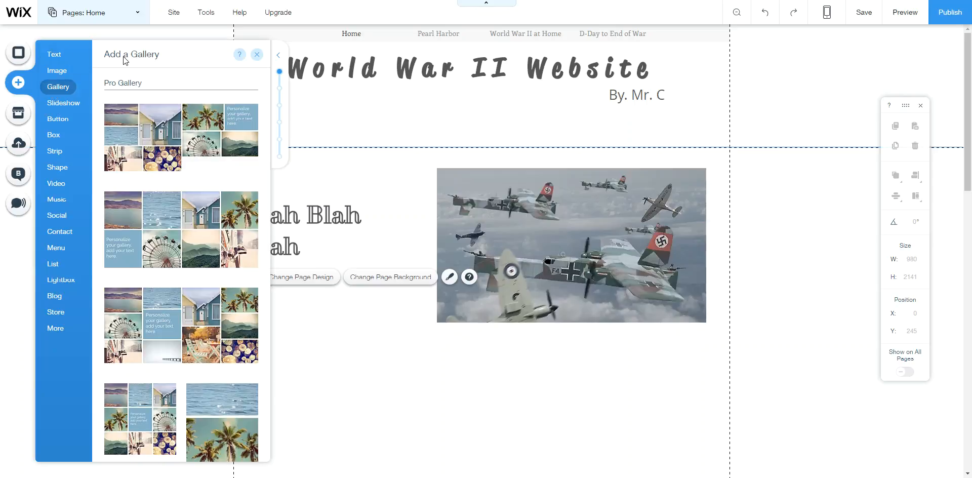
pyautogui.click(68, 55)
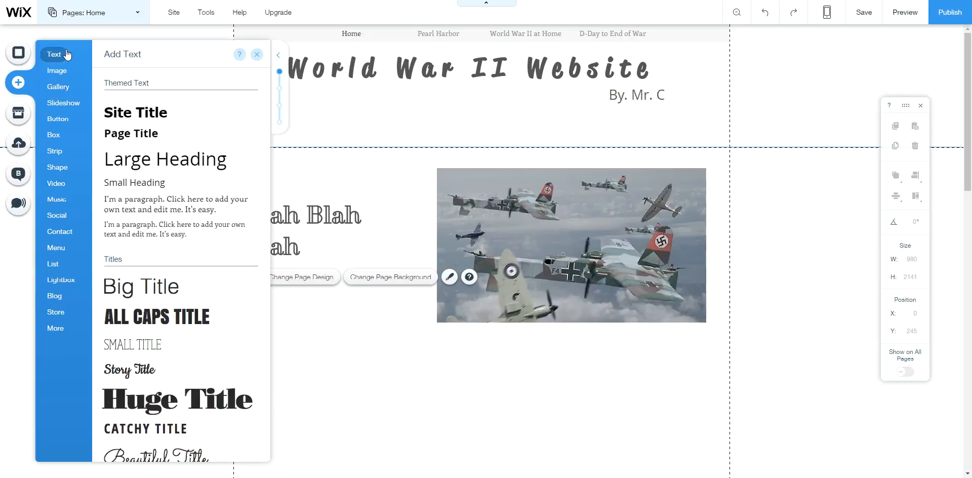
pyautogui.click(129, 118)
pyautogui.moveTo(479, 268); pyautogui.dragTo(278, 166)
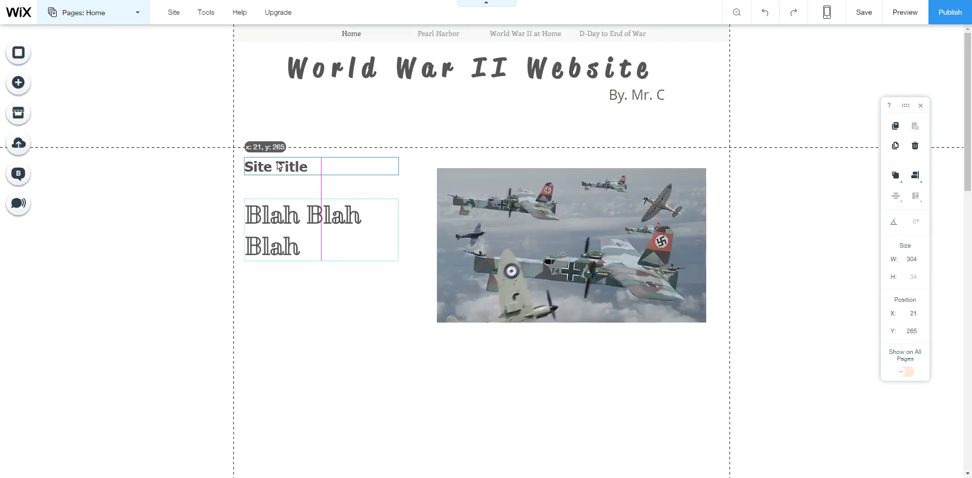
pyautogui.doubleClick(312, 171)
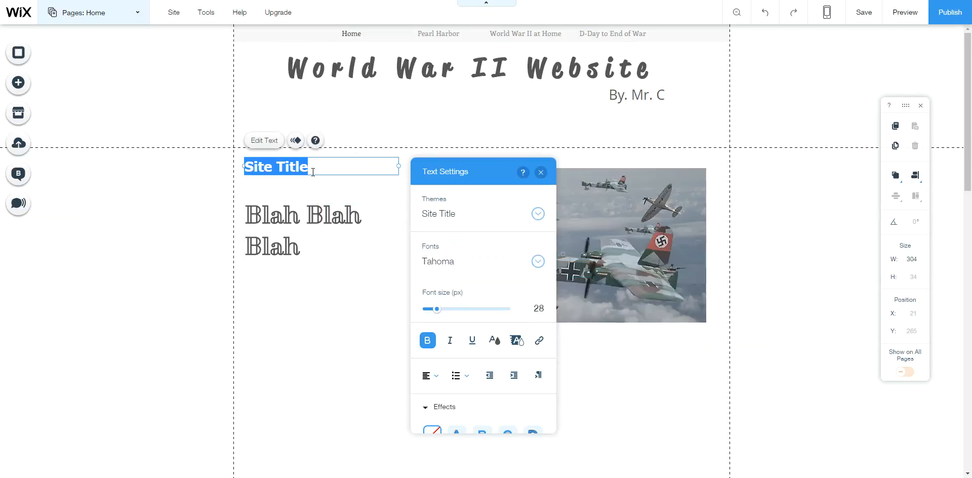
pyautogui.write('Introduction')
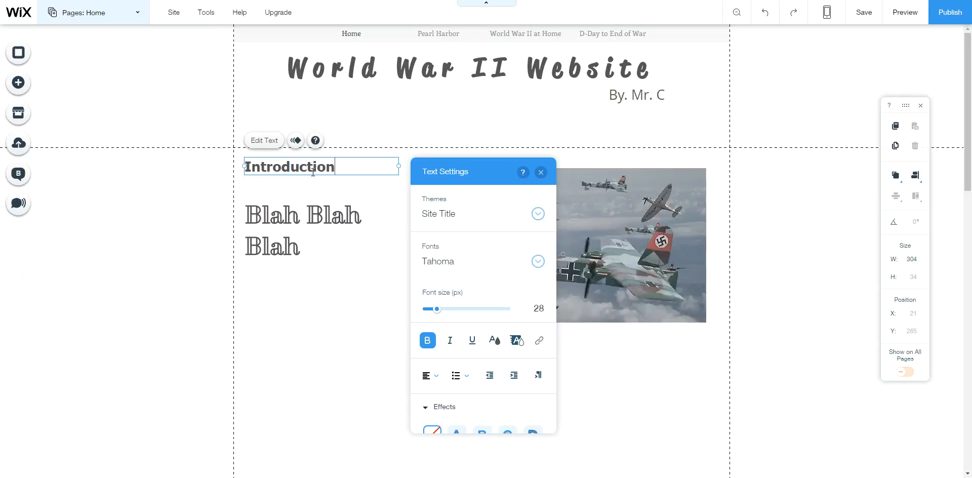
# - Try to set the Introduction heading to the Signika font at about 77 px
pyautogui.click(448, 261)
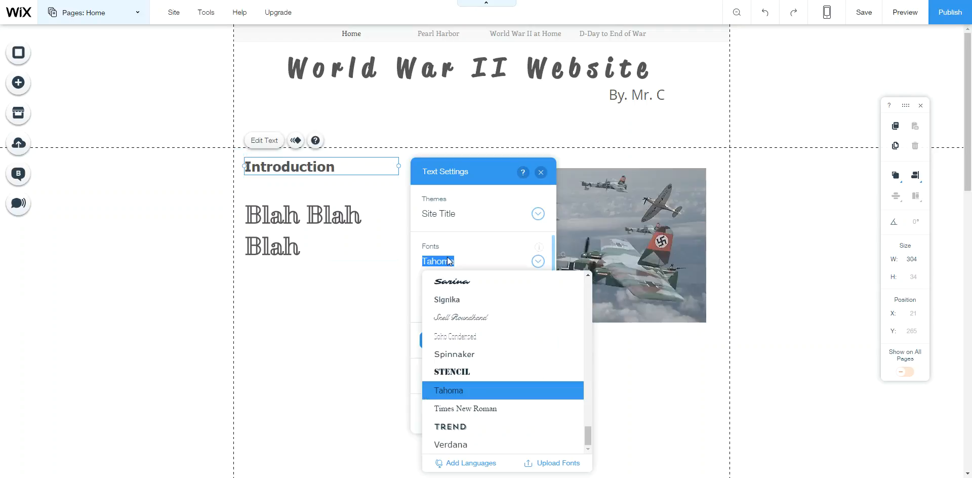
pyautogui.click(455, 300)
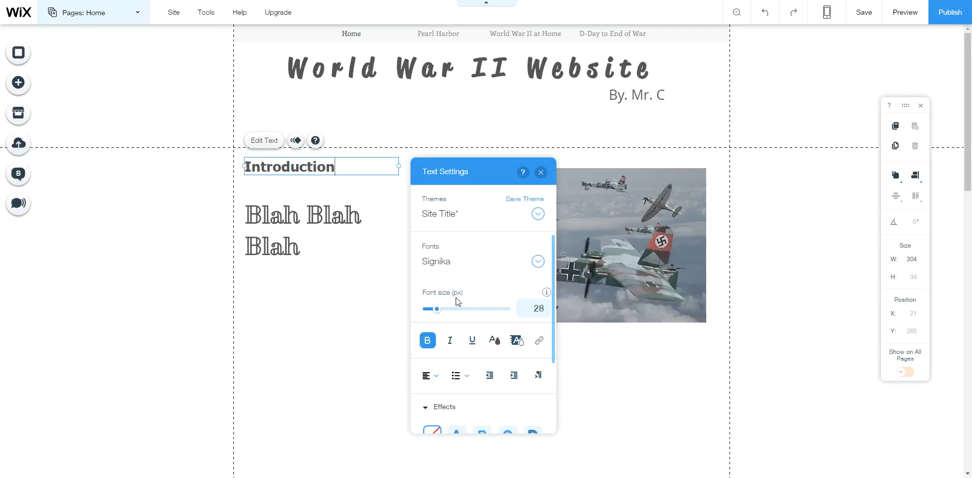
pyautogui.click(451, 309)
# - Set the whole Introduction heading in the Sarina font and enlarge it to slightly under 49 px
pyautogui.moveTo(350, 167); pyautogui.dragTo(215, 158)
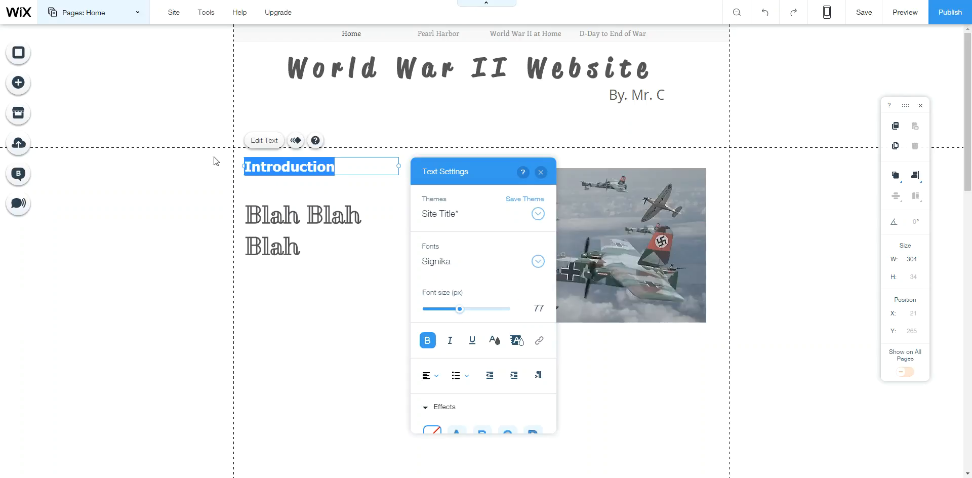
pyautogui.click(446, 261)
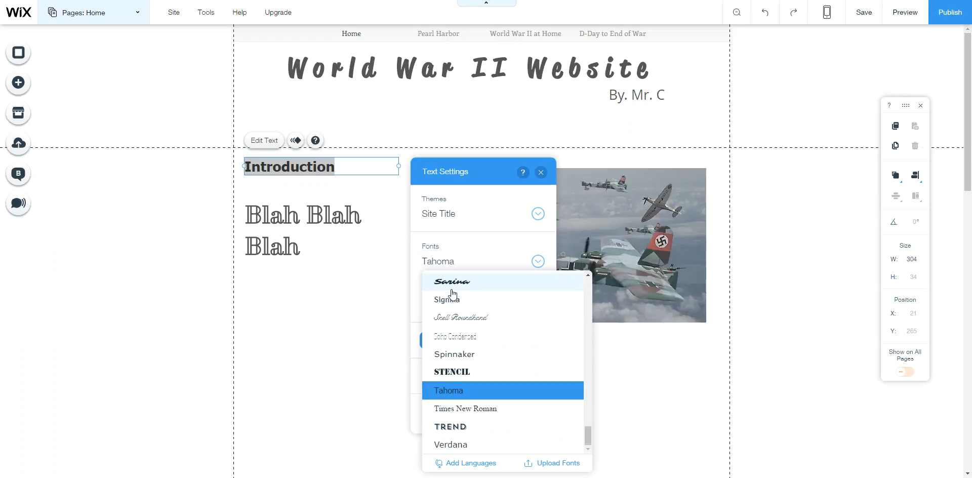
pyautogui.click(452, 282)
pyautogui.click(448, 309)
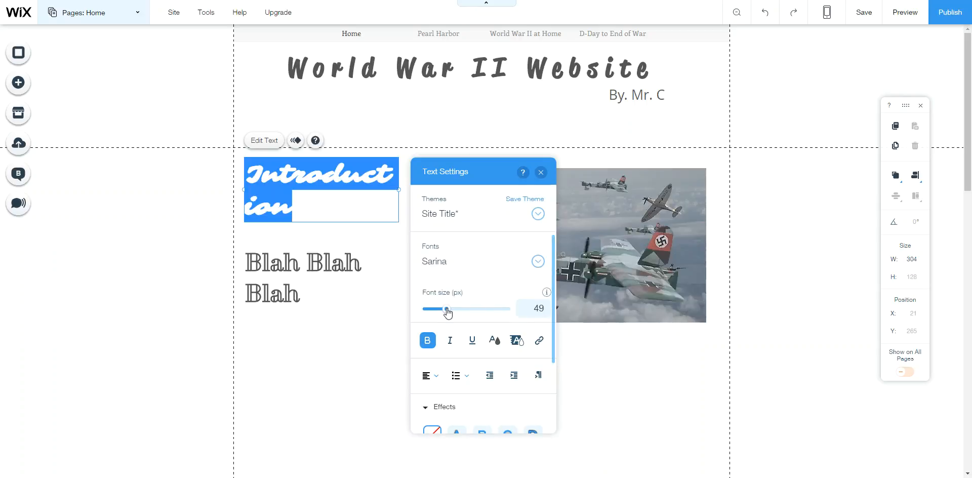
pyautogui.click(444, 309)
pyautogui.click(396, 218)
# - Widen the Introduction heading's box to fit the word on one line and move the paragraph up to about X 21, Y 323
pyautogui.click(372, 176)
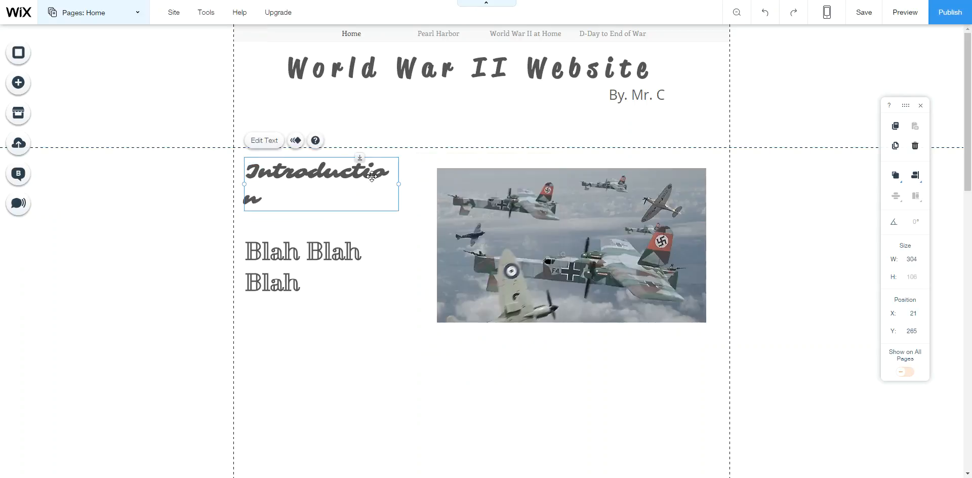
pyautogui.moveTo(399, 184); pyautogui.dragTo(408, 187)
pyautogui.click(400, 323)
pyautogui.moveTo(314, 262); pyautogui.dragTo(318, 231)
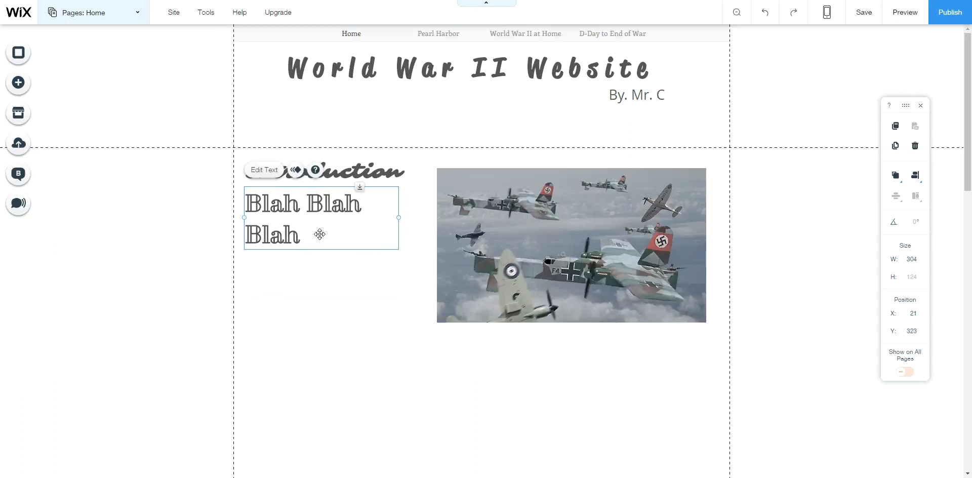
# - Append several lines of random filler characters after "Blah Blah Blah" in the paragraph, beginning with "'asjdf;lalksdf"
pyautogui.doubleClick(341, 241)
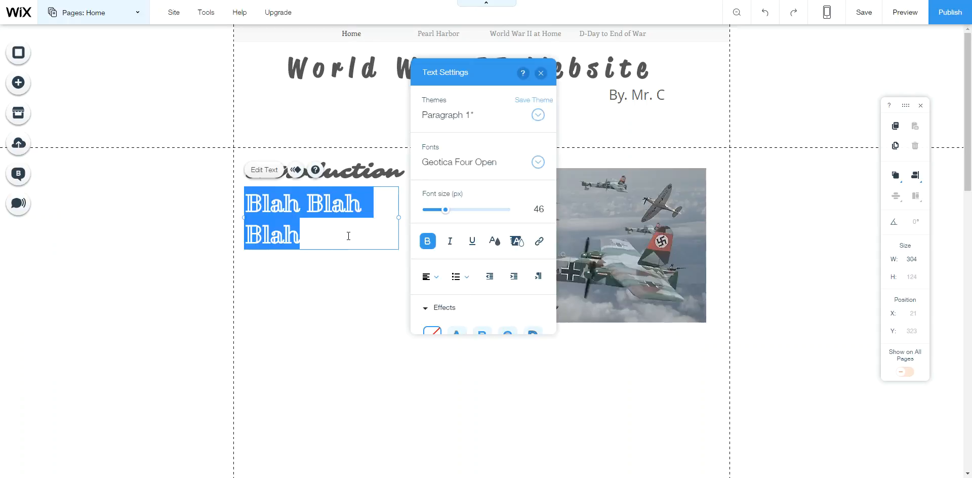
pyautogui.click(340, 234)
pyautogui.write("'asjdf;lalksdf")
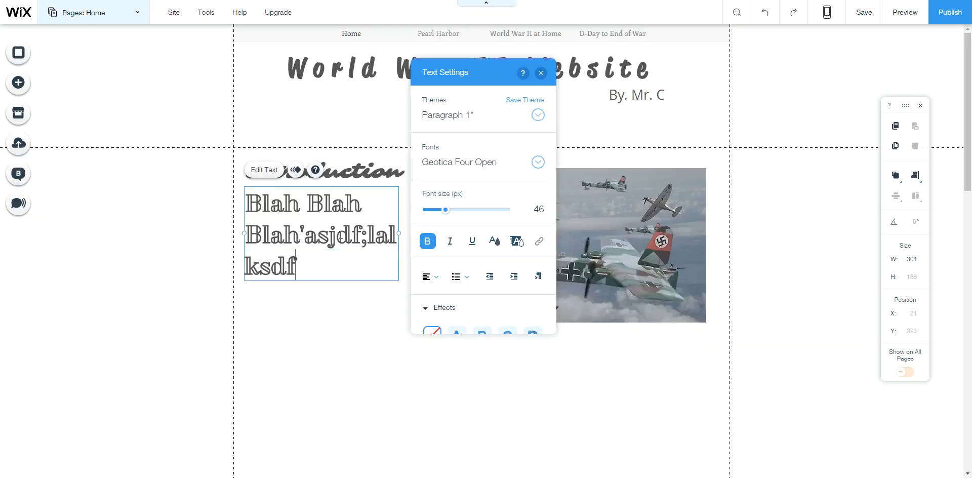
pyautogui.write(" asd'f;lka'sdfkla'sdlfk';aslkdf';laksdf'lkas'dflk'asldkf';alskdf';alksdf';")
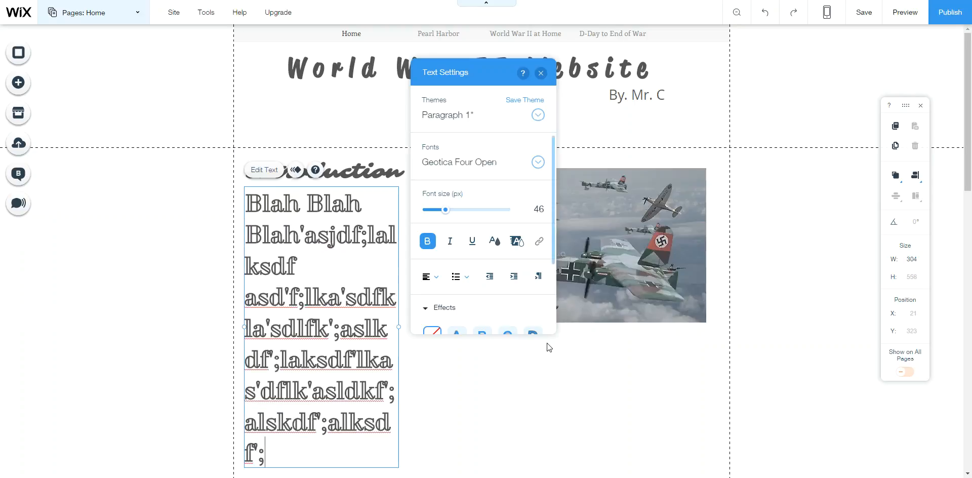
pyautogui.click(614, 429)
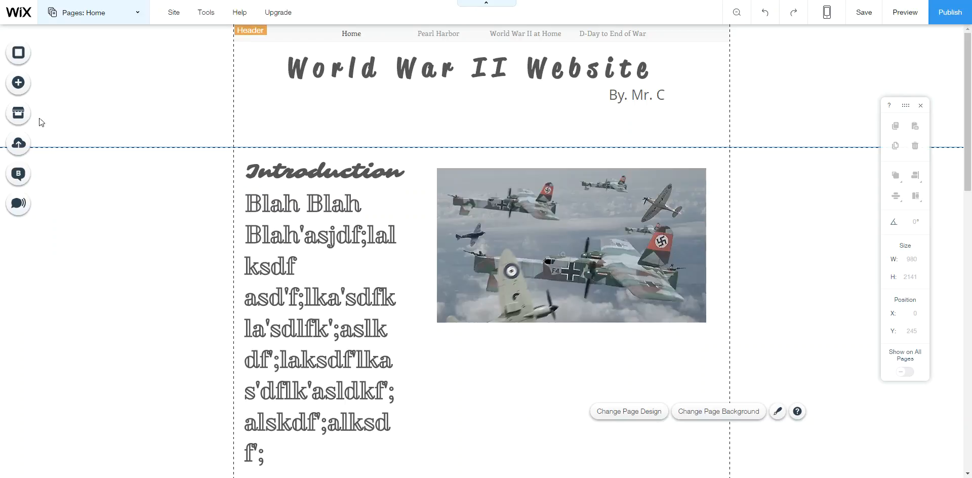
# - Add a YouTube video player to the Home page and place it directly below the airplane image at X 401, Y 604
pyautogui.click(23, 92)
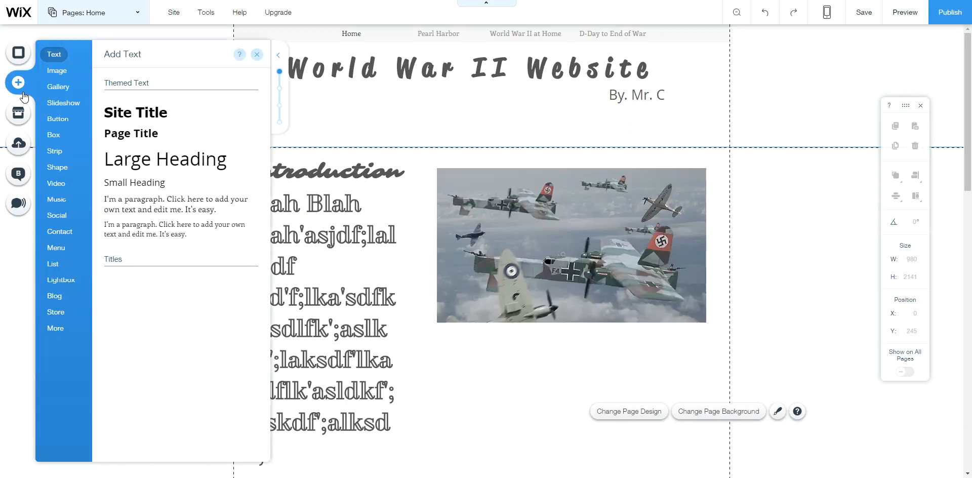
pyautogui.moveTo(64, 182)
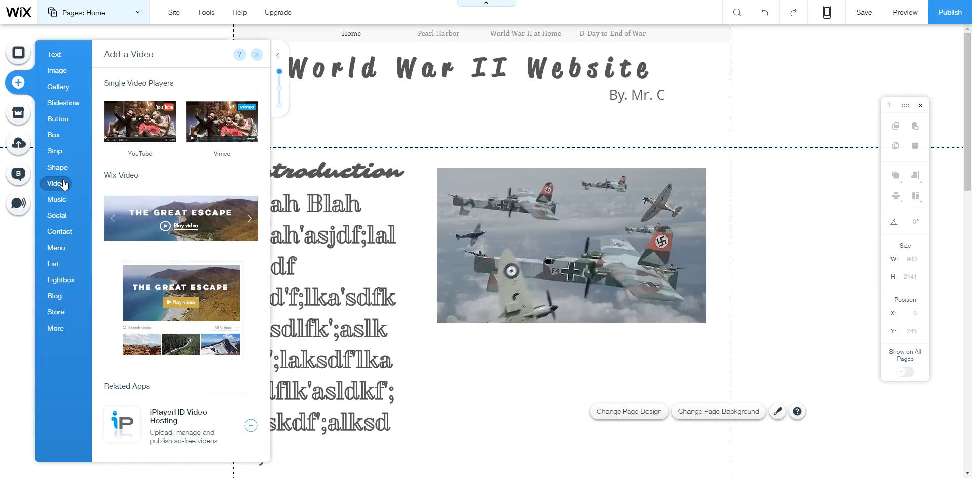
pyautogui.click(140, 129)
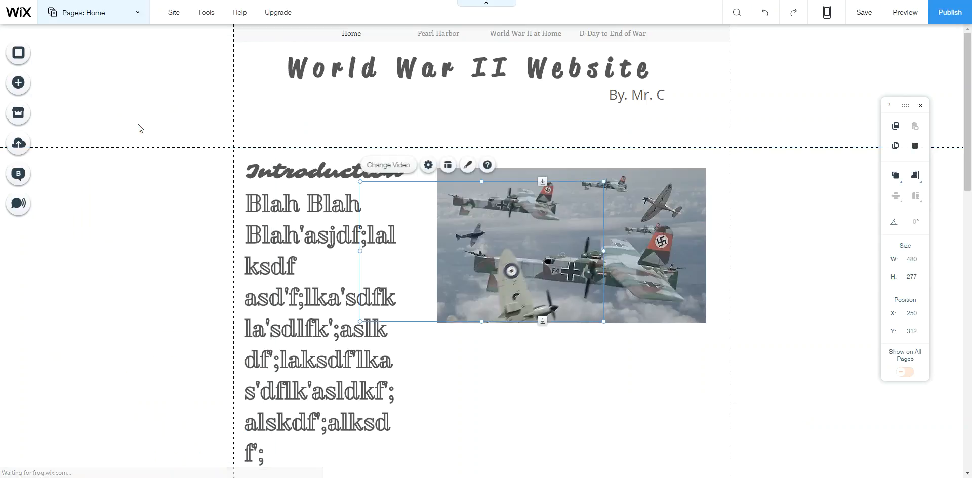
pyautogui.moveTo(459, 281); pyautogui.dragTo(537, 429)
pyautogui.moveTo(971, 159); pyautogui.dragTo(971, 218)
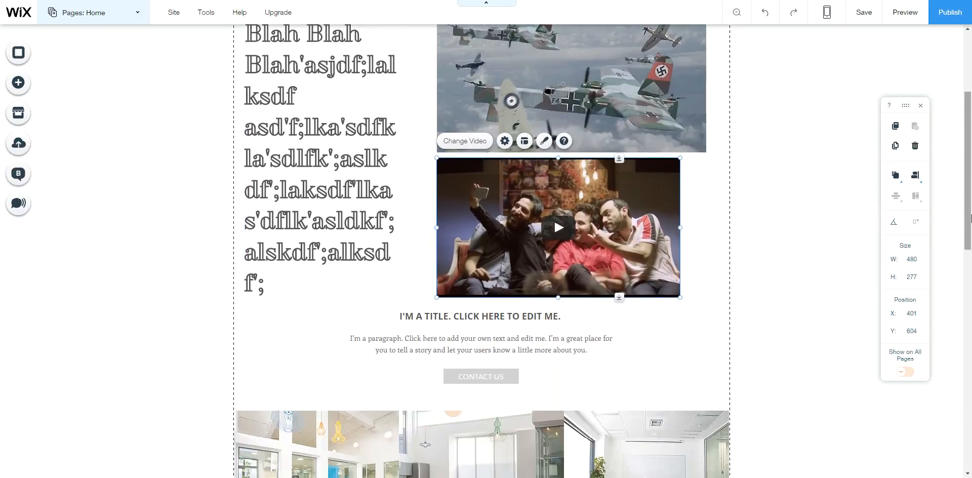
pyautogui.moveTo(971, 218); pyautogui.dragTo(971, 218)
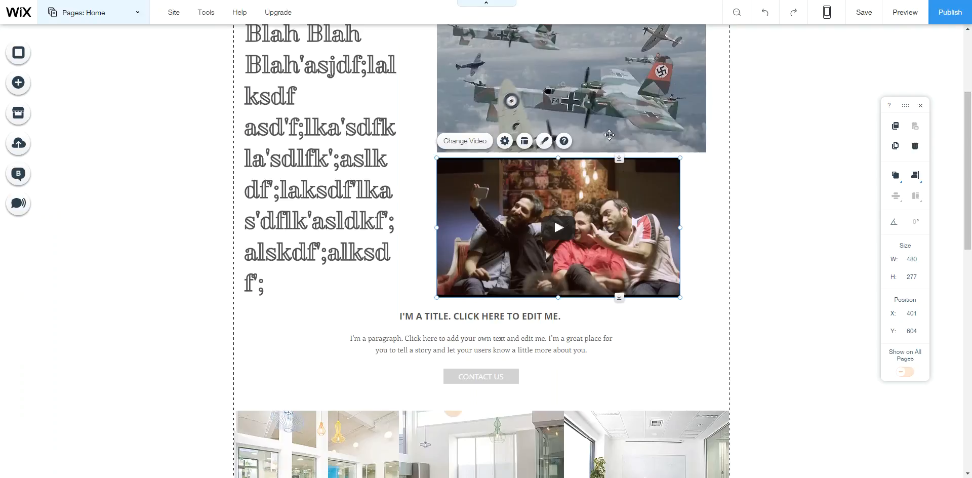
# - Open the settings of the new video player and go to YouTube in a new browser tab
pyautogui.doubleClick(558, 190)
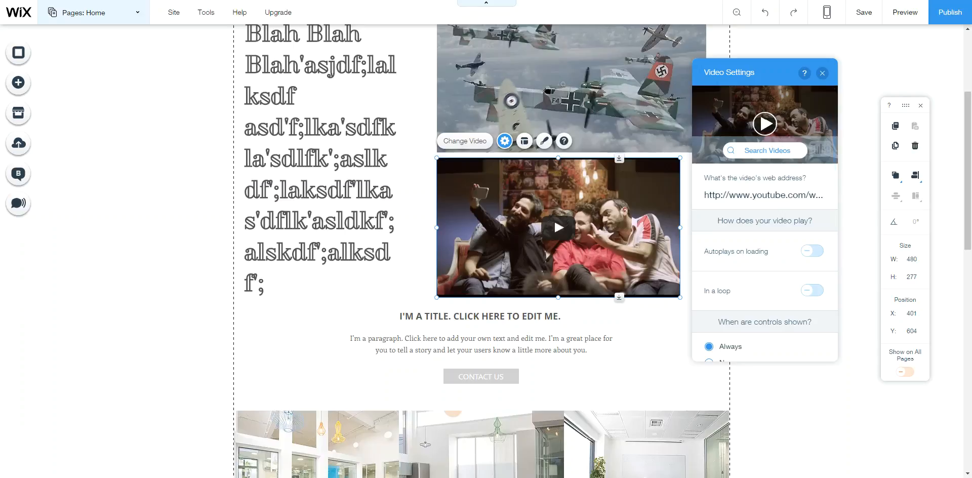
pyautogui.hotkey('ctrl', 't')
pyautogui.rightClick(414, 0)
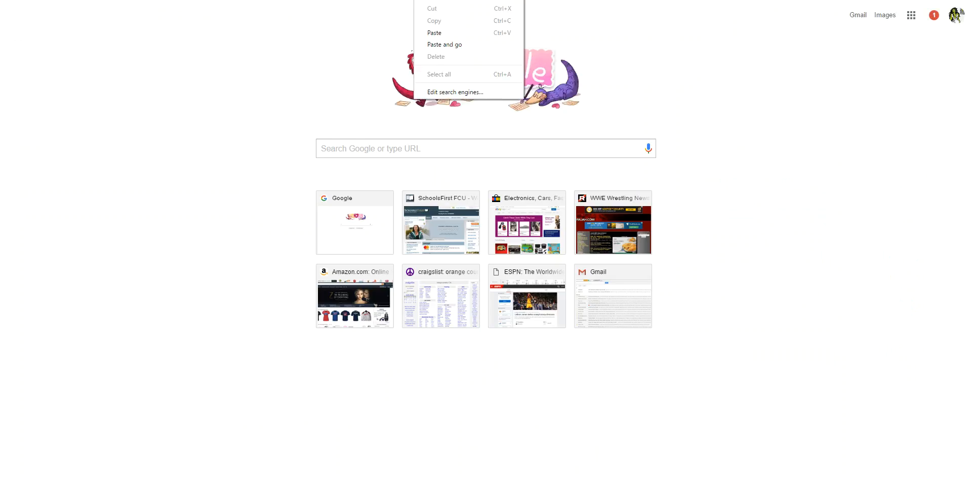
pyautogui.click(445, 45)
pyautogui.write('youtube.')
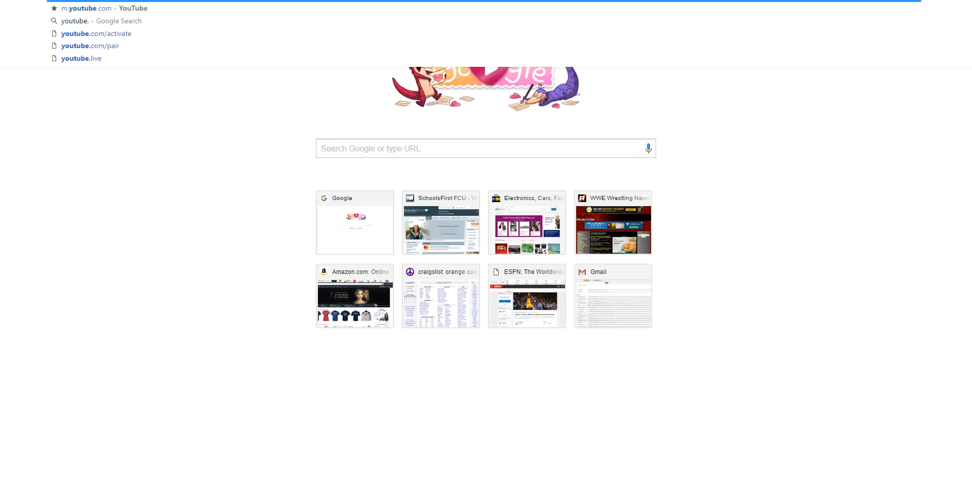
pyautogui.press('Return')
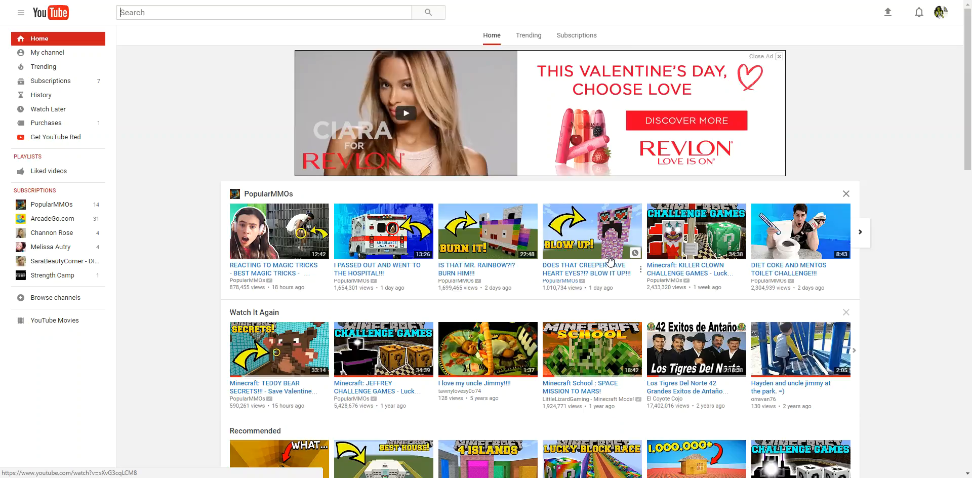
# - Open the video "IS THAT MR. RAINBOW?!? BURN HIM!!!" and try to copy its web address
pyautogui.click(483, 232)
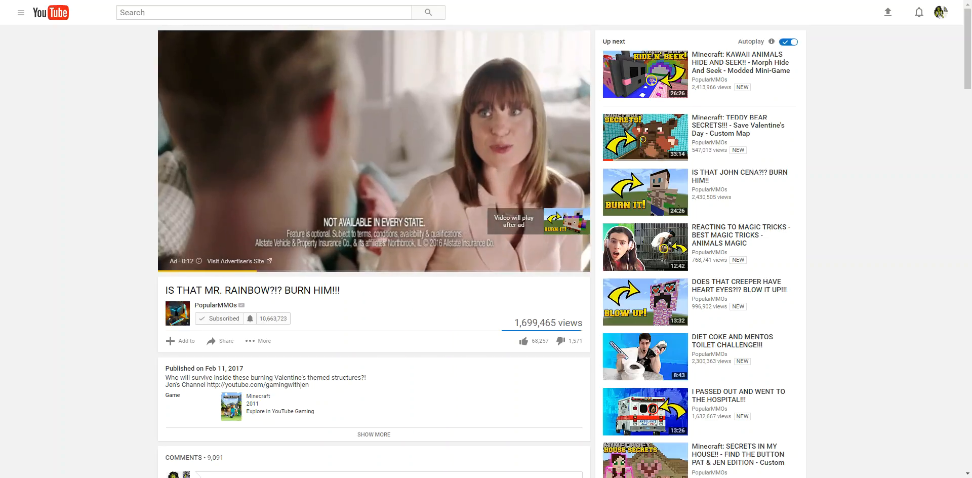
pyautogui.rightClick(179, 0)
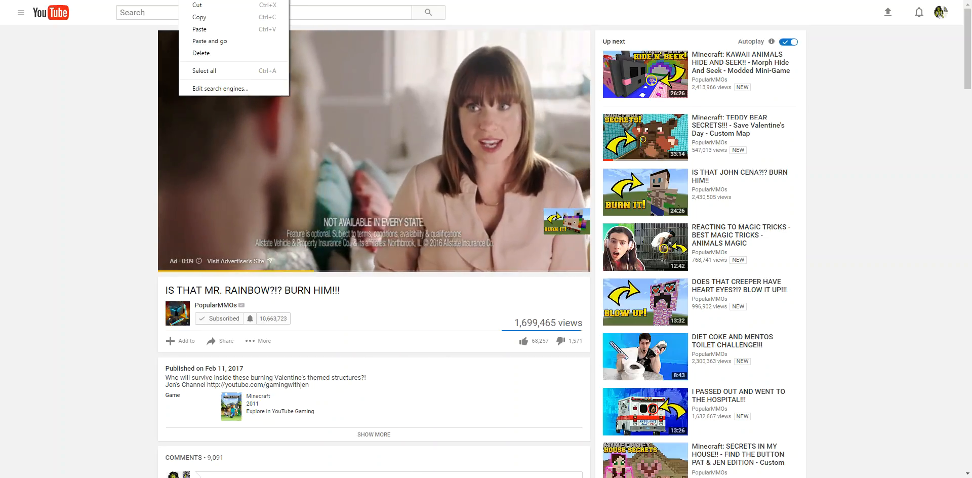
pyautogui.click(217, 26)
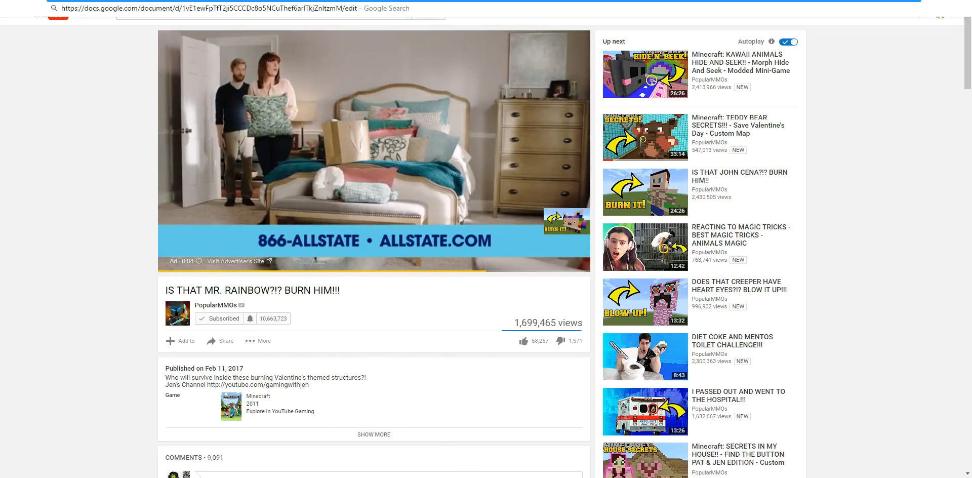
pyautogui.rightClick(175, 8)
pyautogui.click(197, 17)
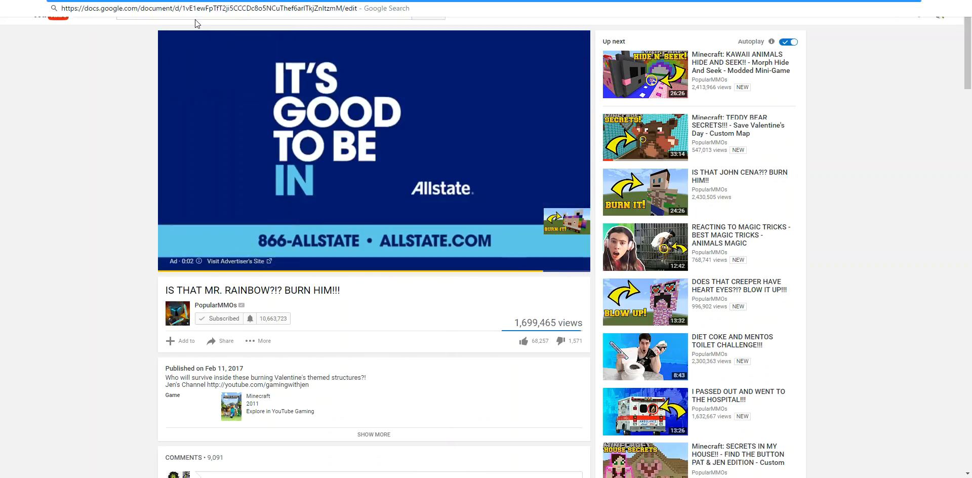
# - Return to the Wix editor and try to update the player's video address with the copied docs.google.com link
pyautogui.hotkey('ctrl', 'Tab')
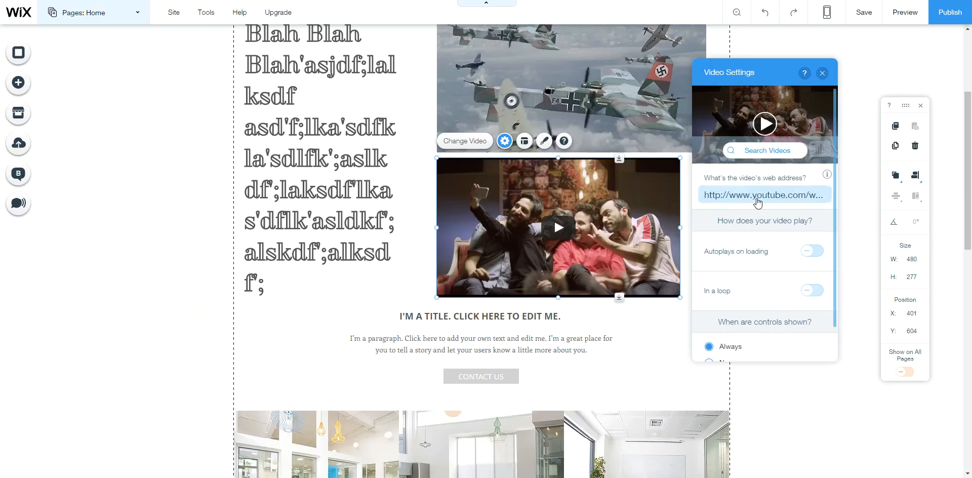
pyautogui.click(782, 193)
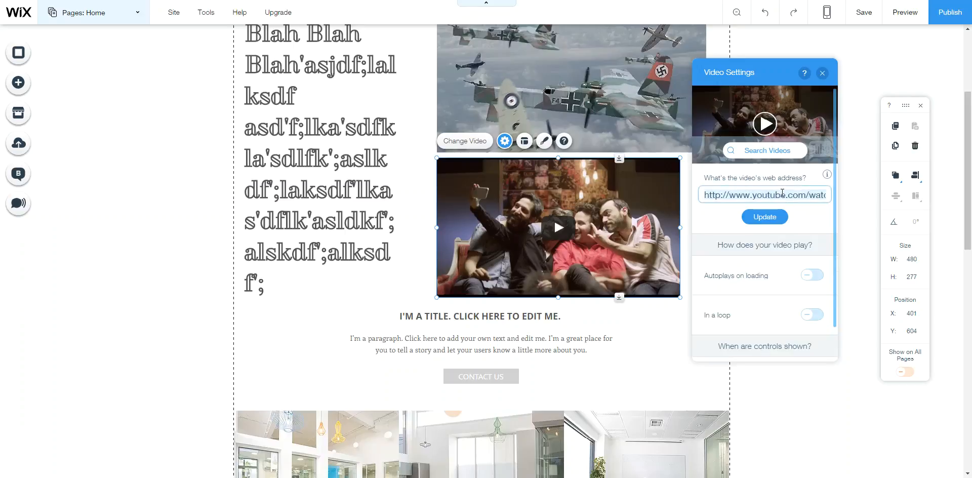
pyautogui.hotkey('ctrl', 'a')
pyautogui.press('BackSpace')
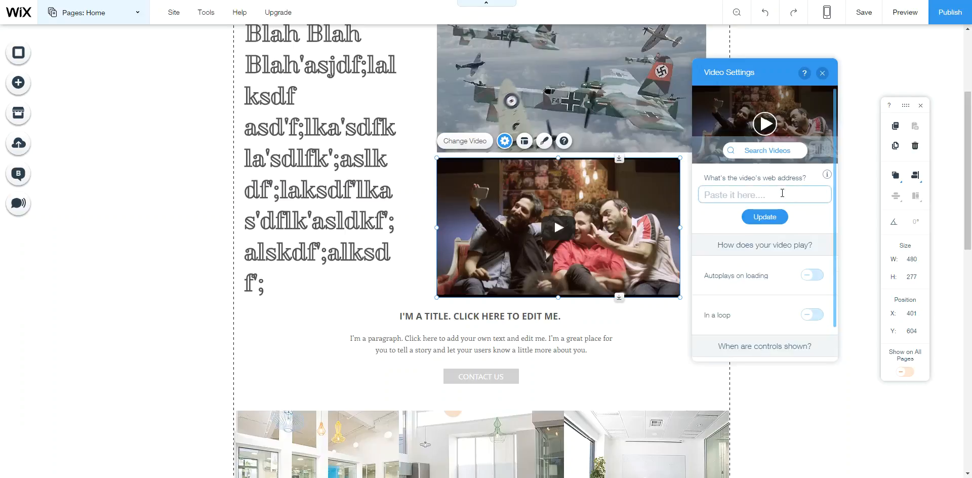
pyautogui.rightClick(782, 195)
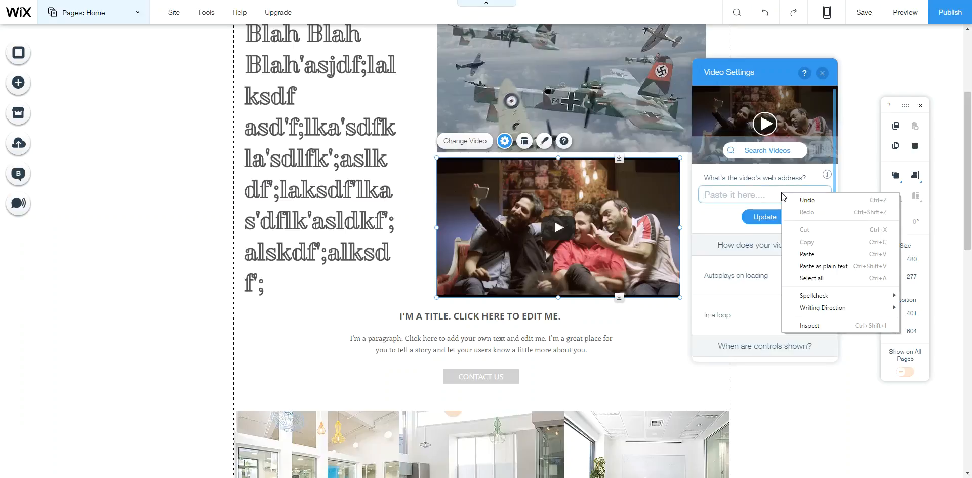
pyautogui.click(809, 253)
pyautogui.click(772, 221)
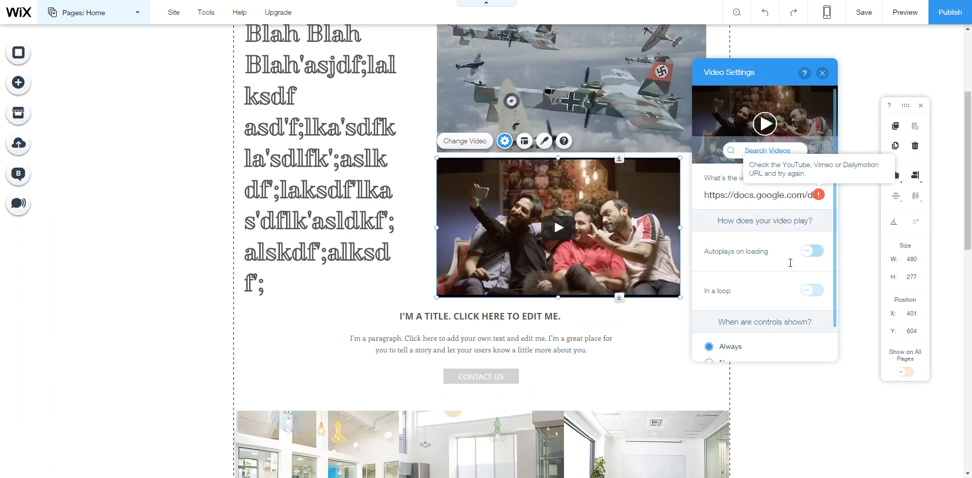
# - Go back to the Mr. Rainbow video on YouTube and try again to copy its web address
pyautogui.rightClick(824, 75)
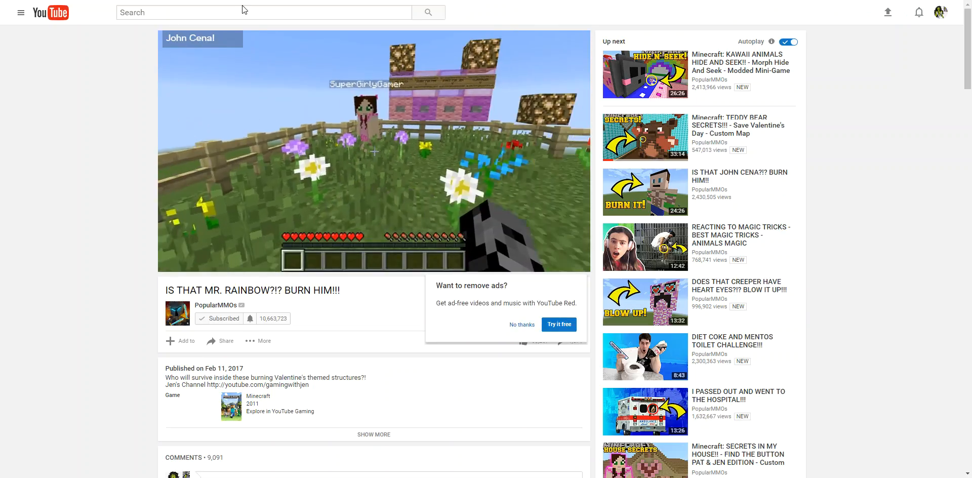
pyautogui.click(290, 121)
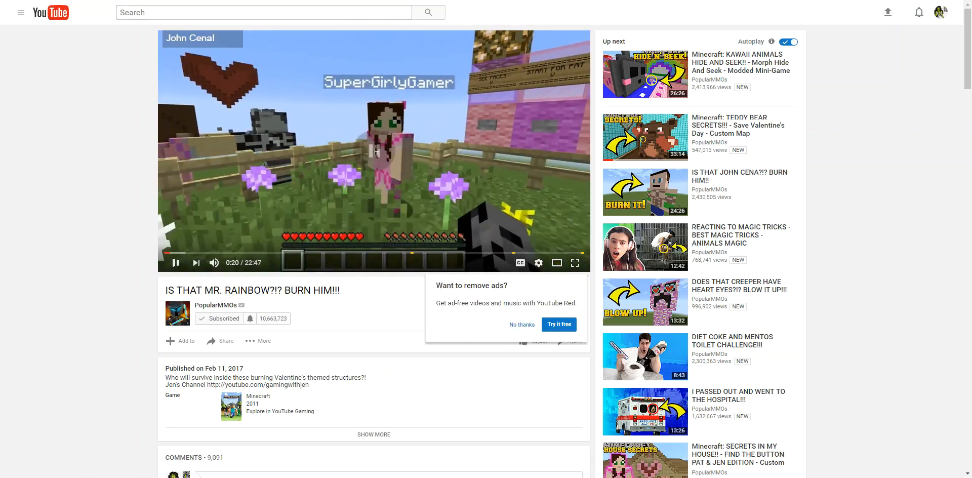
pyautogui.rightClick(259, 1)
pyautogui.click(304, 119)
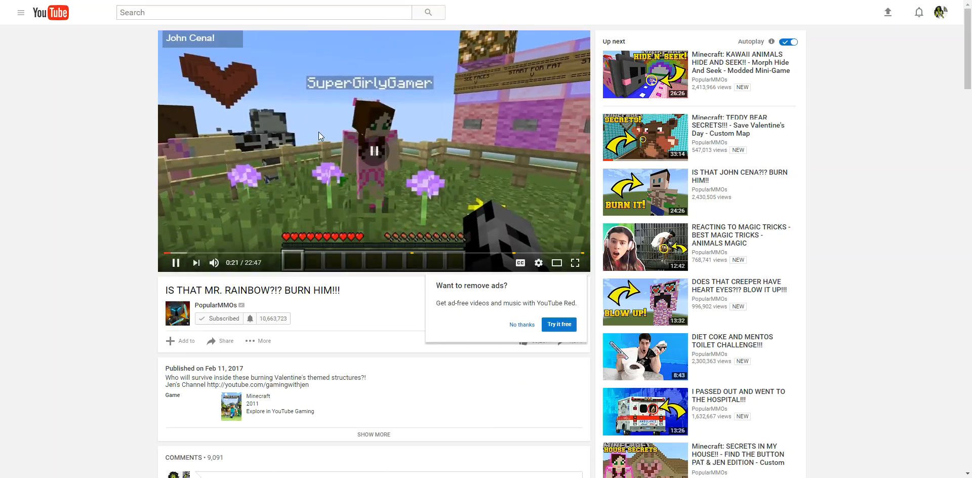
pyautogui.doubleClick(318, 132)
pyautogui.click(318, 131)
pyautogui.doubleClick(318, 132)
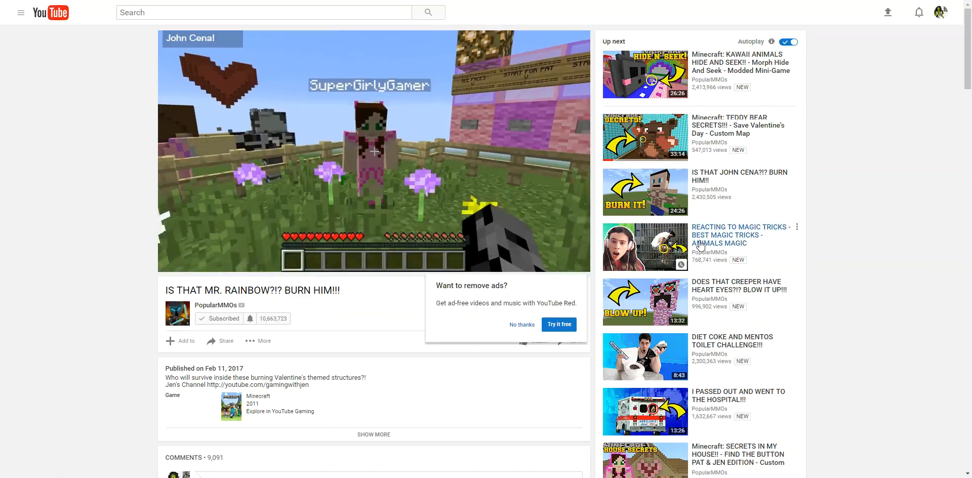
# - Open the suggested video "REACTING TO MAGIC TRICKS - BEST MAGIC TRICKS - ANIMALS MAGIC" and copy its web address
pyautogui.click(739, 239)
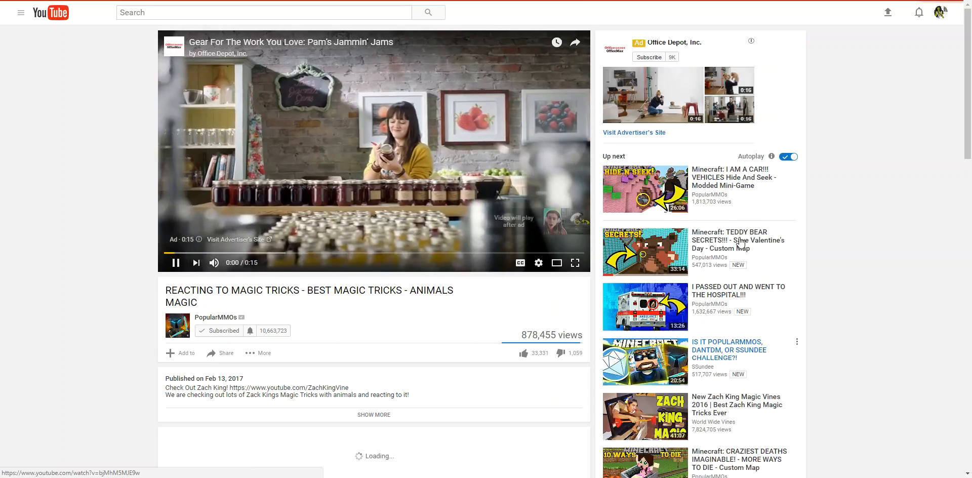
pyautogui.rightClick(199, 0)
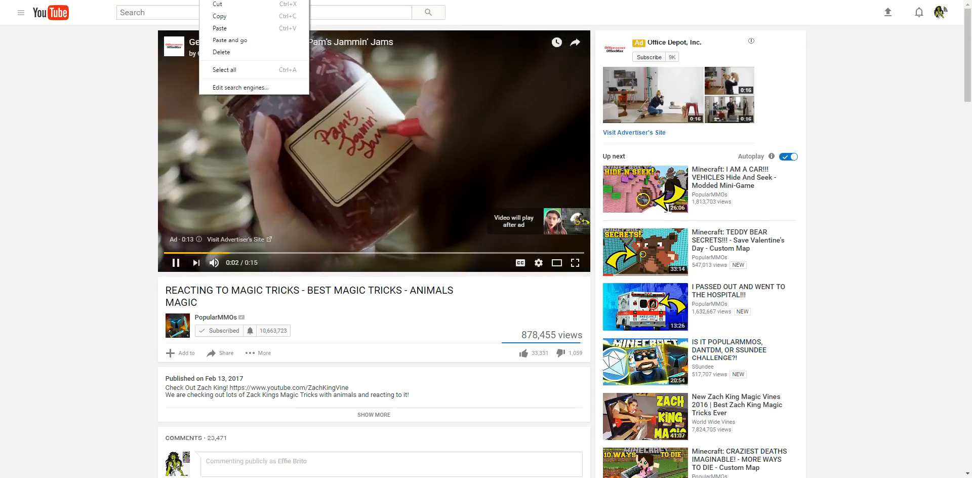
pyautogui.click(219, 16)
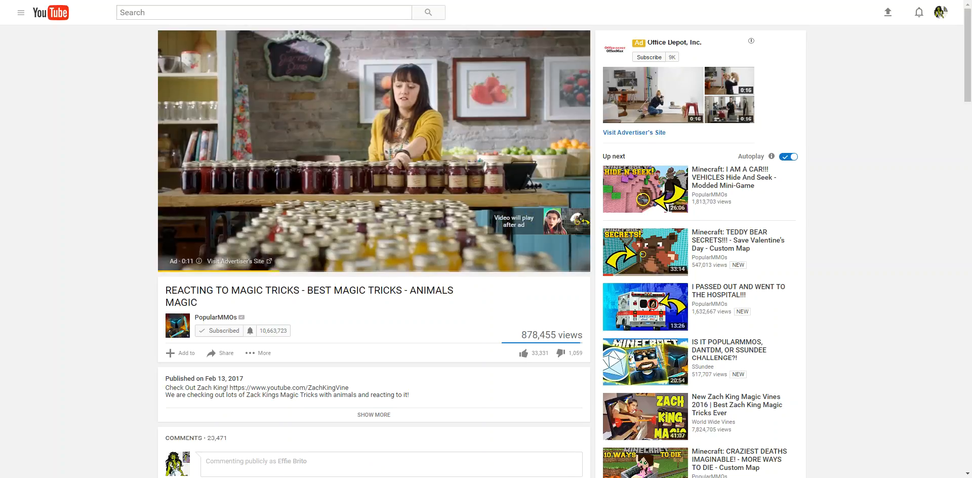
# - Back in the Wix editor, update the player's video address to the copied YouTube link ending in watch?v=bjMhM5MJE9w and close the settings
pyautogui.hotkey('ctrl', 'Tab')
pyautogui.click(757, 197)
pyautogui.hotkey('ctrl', 'a')
pyautogui.press('BackSpace')
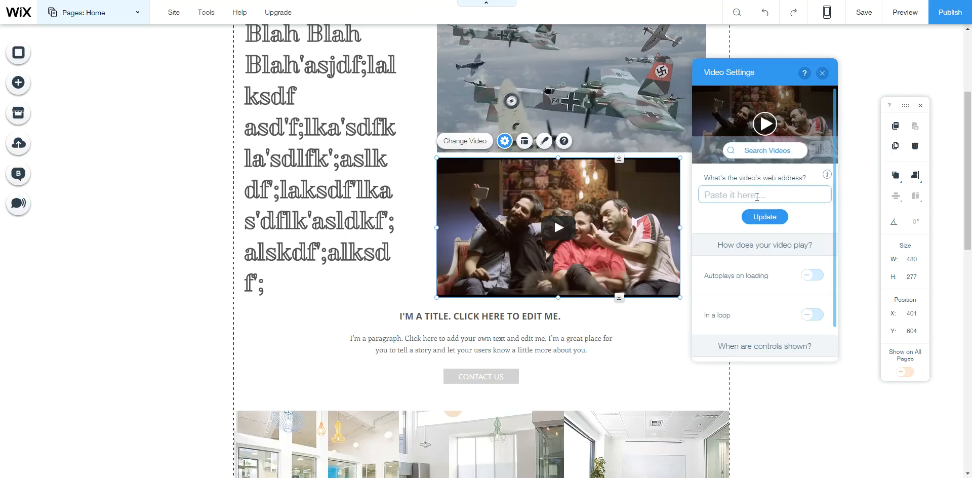
pyautogui.rightClick(757, 197)
pyautogui.click(786, 258)
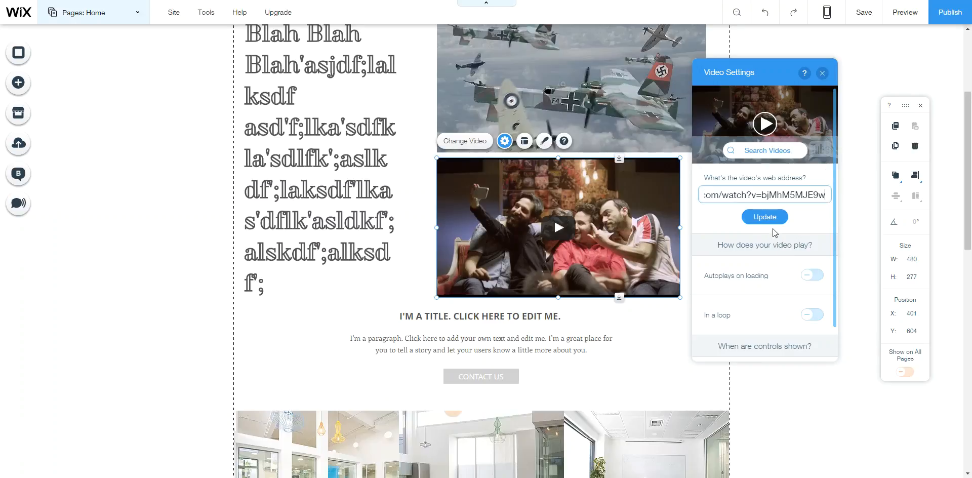
pyautogui.click(770, 218)
pyautogui.rightClick(770, 226)
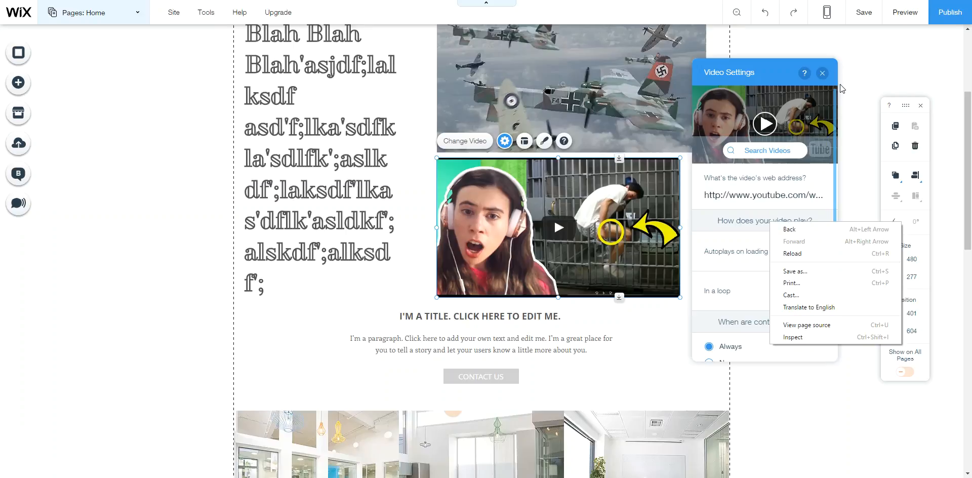
pyautogui.click(826, 68)
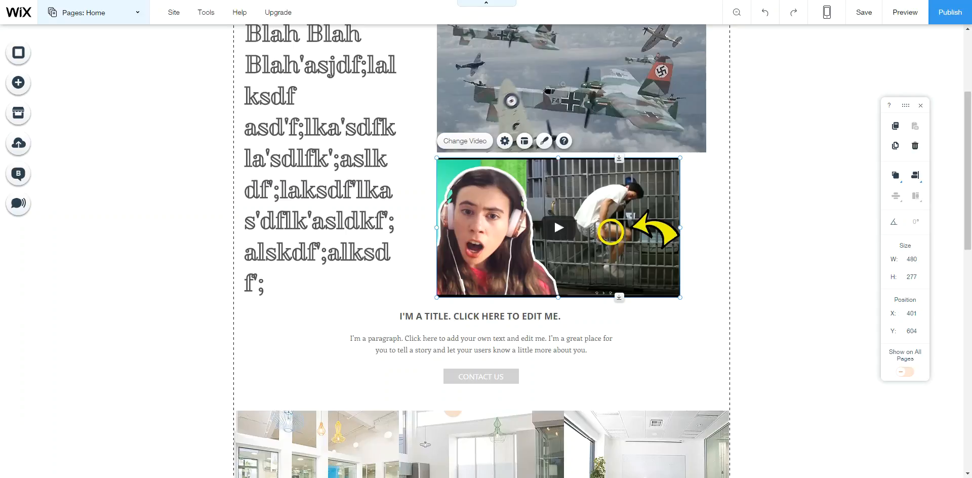
# - Save the site and publish it, dismissing both confirmation dialogs
pyautogui.click(865, 14)
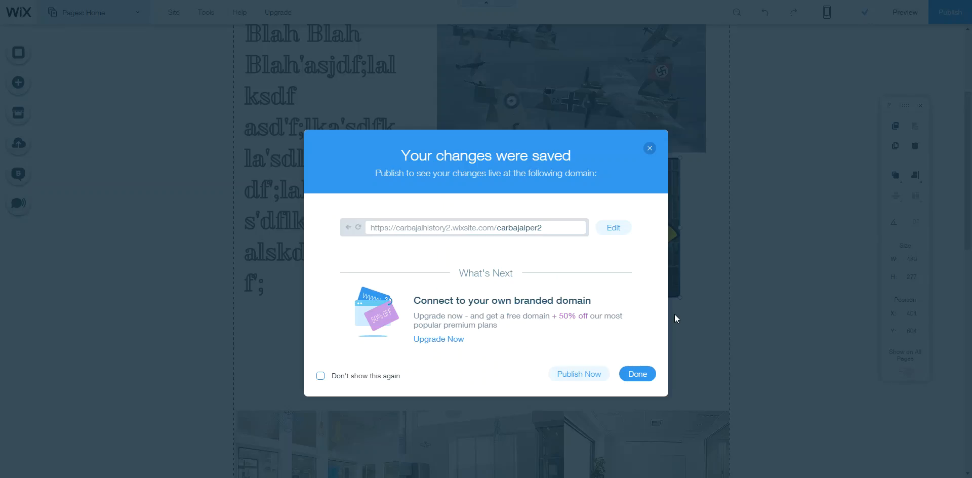
pyautogui.click(637, 371)
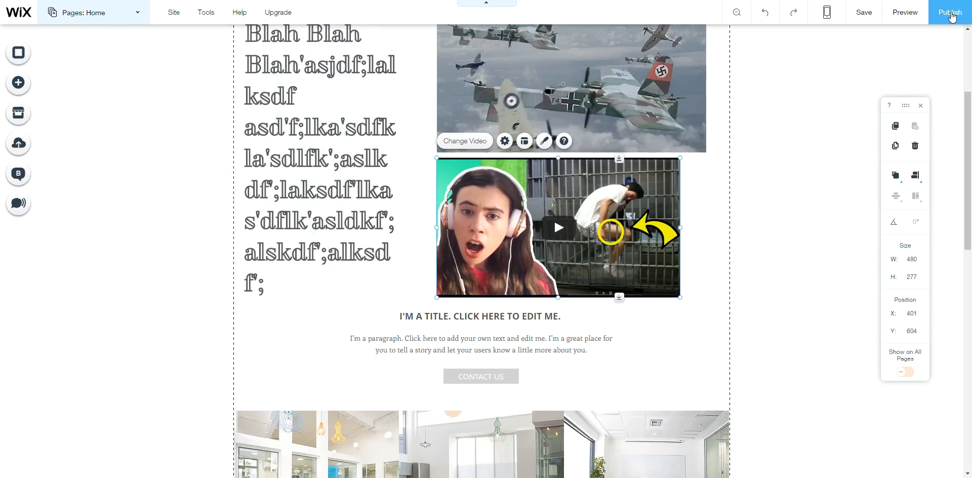
pyautogui.click(960, 19)
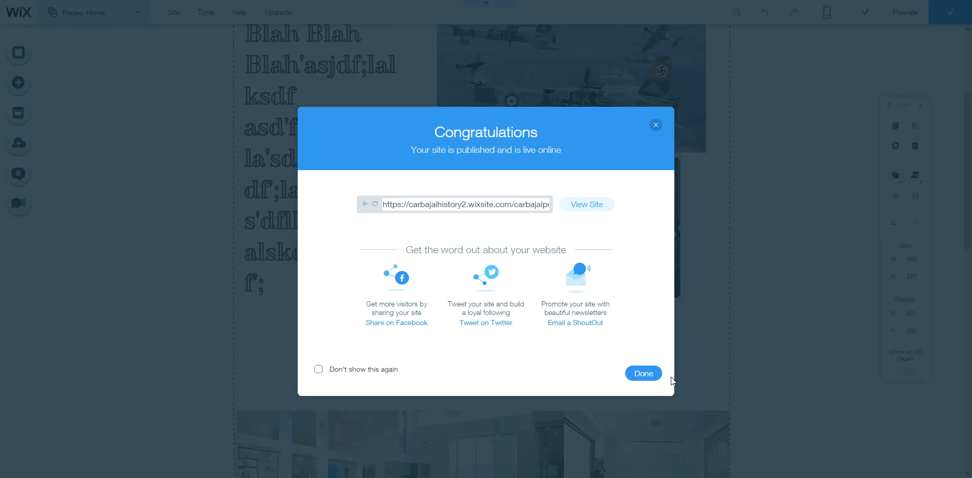
pyautogui.click(651, 374)
pyautogui.click(652, 366)
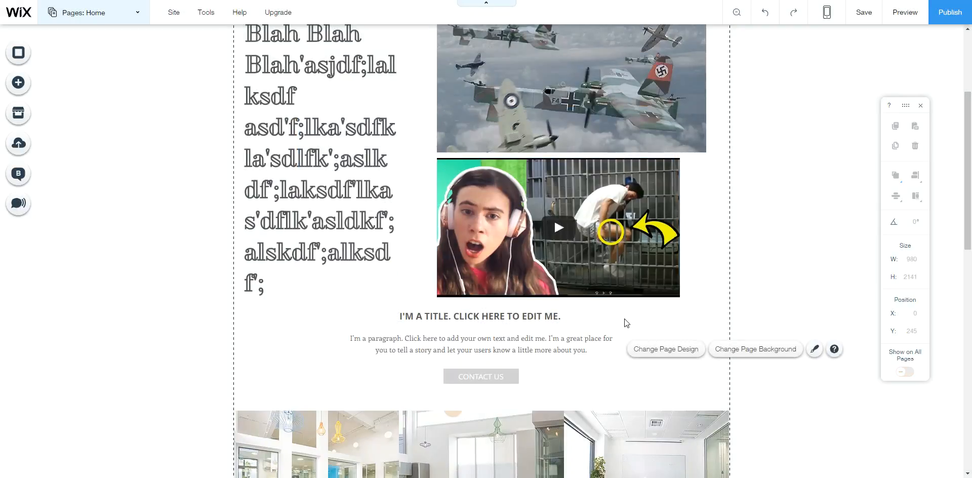
# - Delete the placeholder title and paragraph located between the video and the Contact Us button
pyautogui.rightClick(970, 201)
pyautogui.scroll(-3, 969, 202)
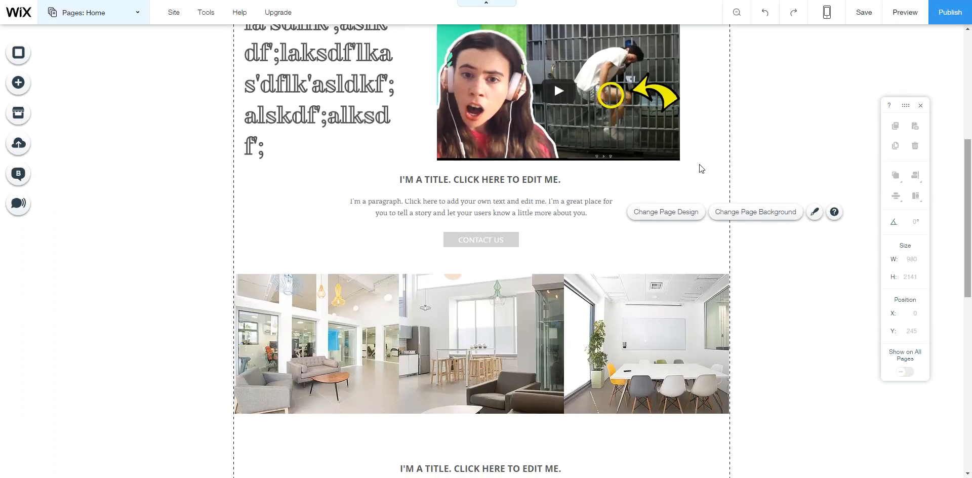
pyautogui.click(449, 182)
pyautogui.press('Delete')
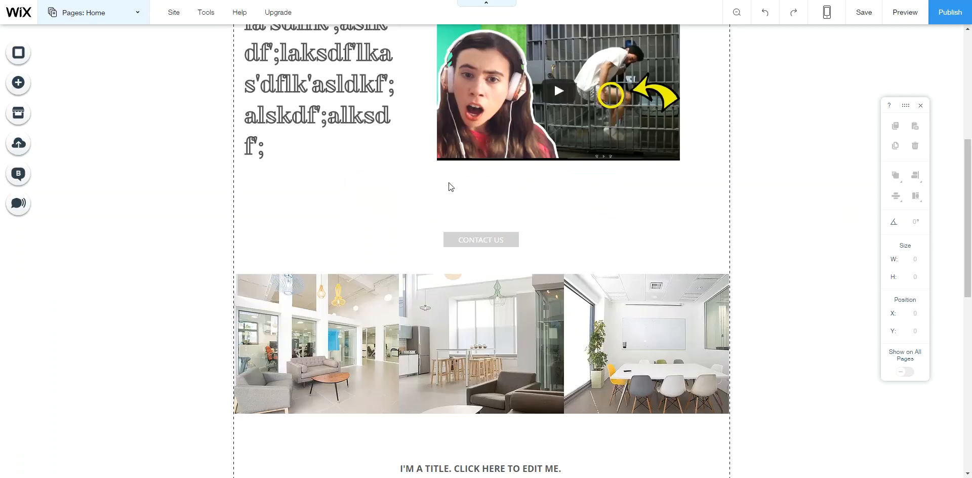
# - Delete the Contact Us button, the three-image gallery and the placeholder title below the video
pyautogui.click(462, 238)
pyautogui.press('Delete')
pyautogui.click(462, 312)
pyautogui.press('Delete')
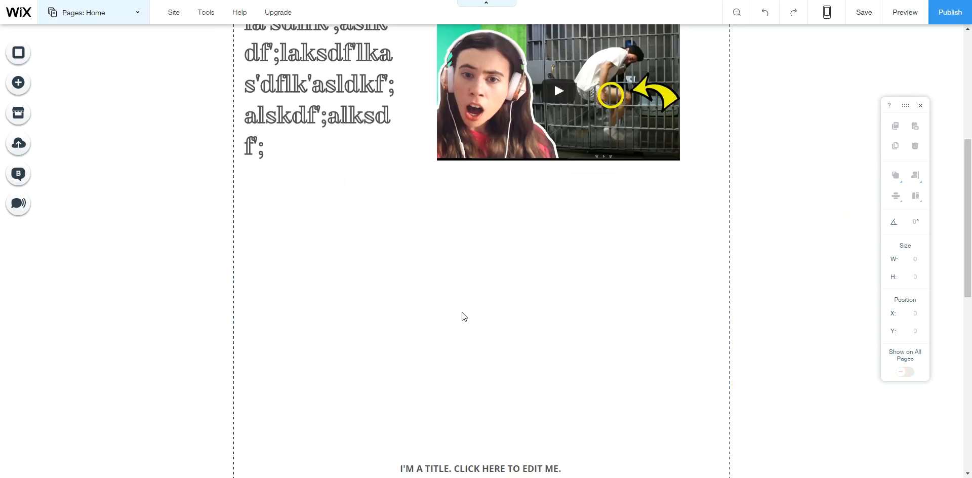
pyautogui.click(471, 467)
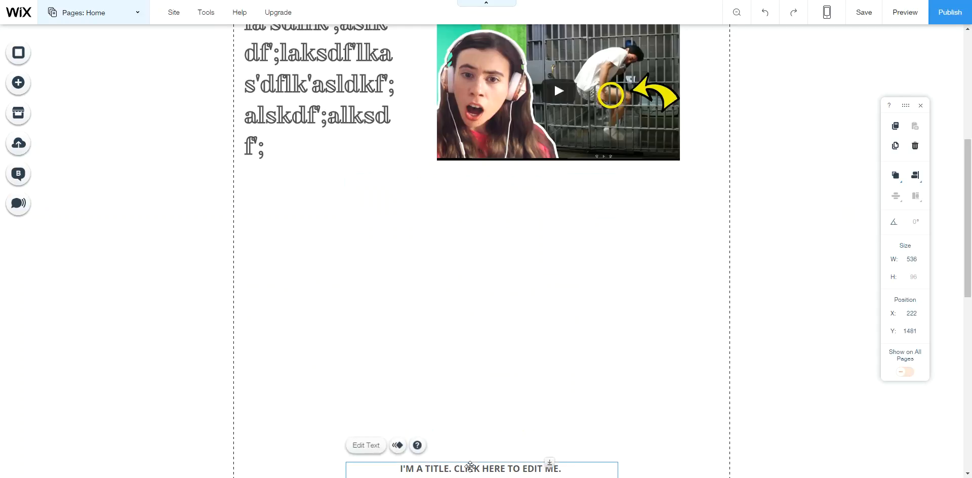
pyautogui.press('Delete')
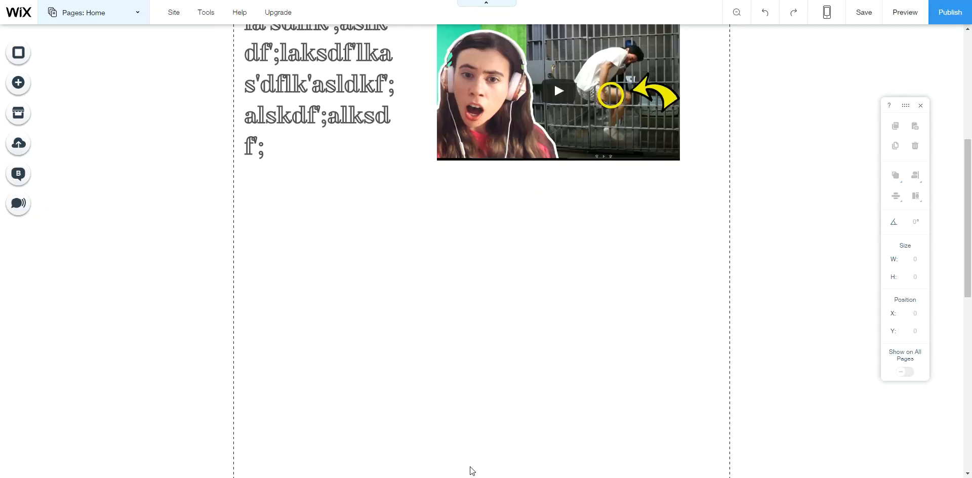
# - Add a pink speech-bubble container box below the video and enlarge it to about 641 by 347
pyautogui.click(36, 90)
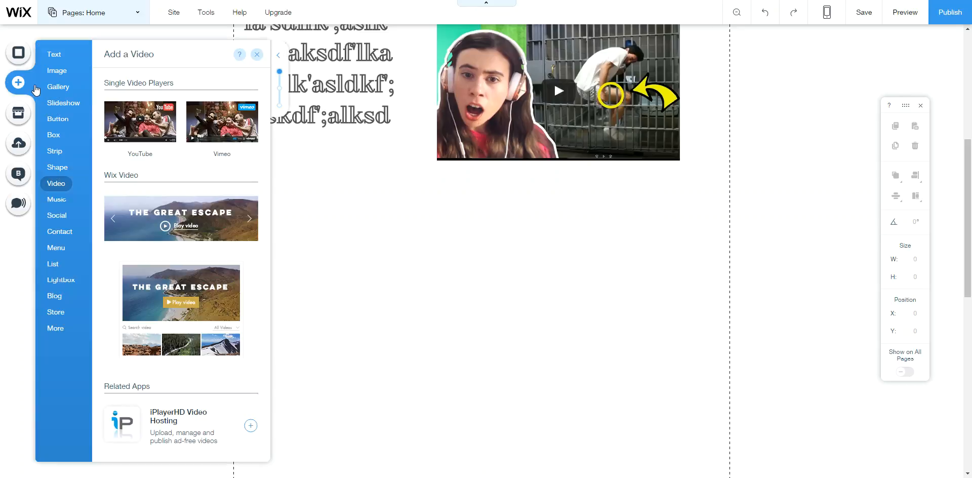
pyautogui.click(58, 168)
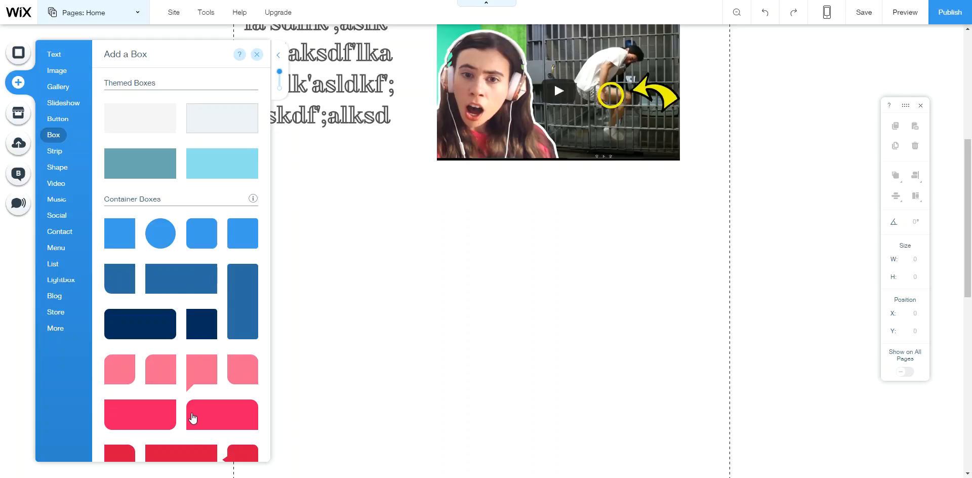
pyautogui.click(204, 375)
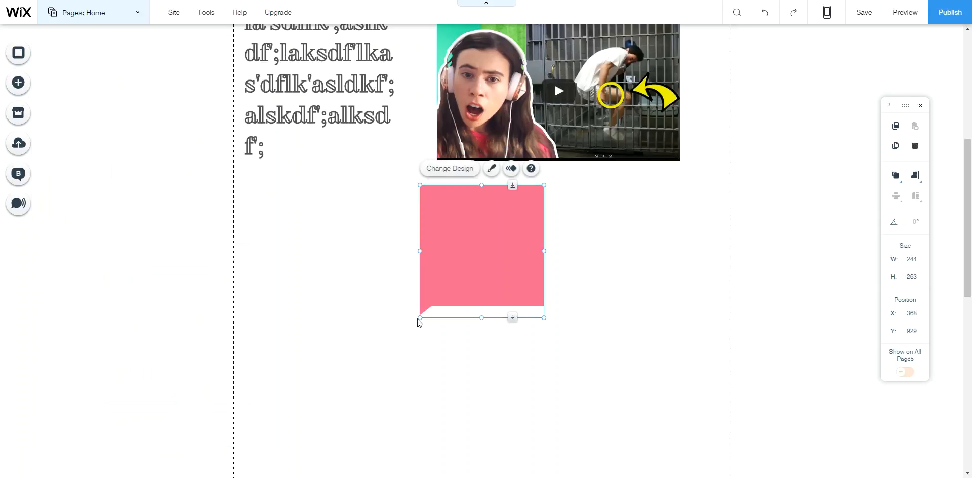
pyautogui.moveTo(484, 267); pyautogui.dragTo(375, 277)
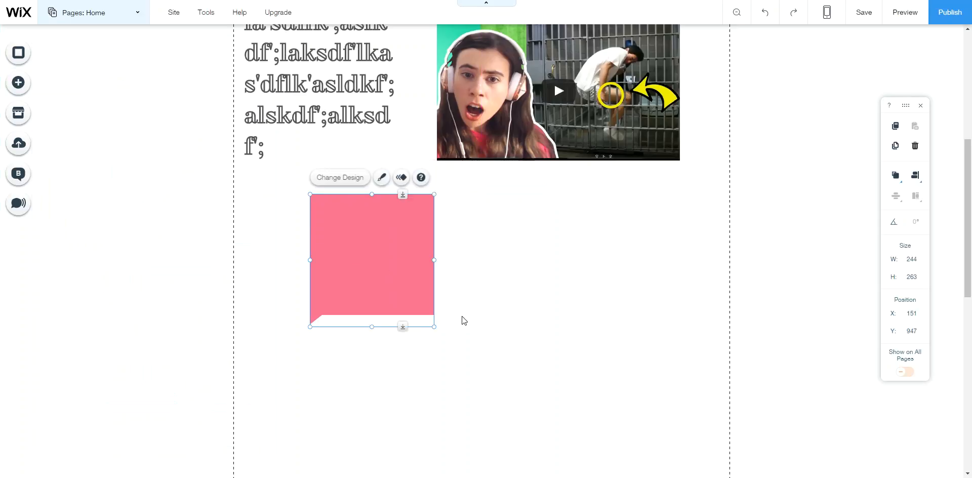
pyautogui.moveTo(434, 329); pyautogui.dragTo(636, 370)
pyautogui.moveTo(512, 300)
pyautogui.mouseDown()
pyautogui.moveTo(439, 317)
pyautogui.moveTo(512, 304)
pyautogui.mouseUp()
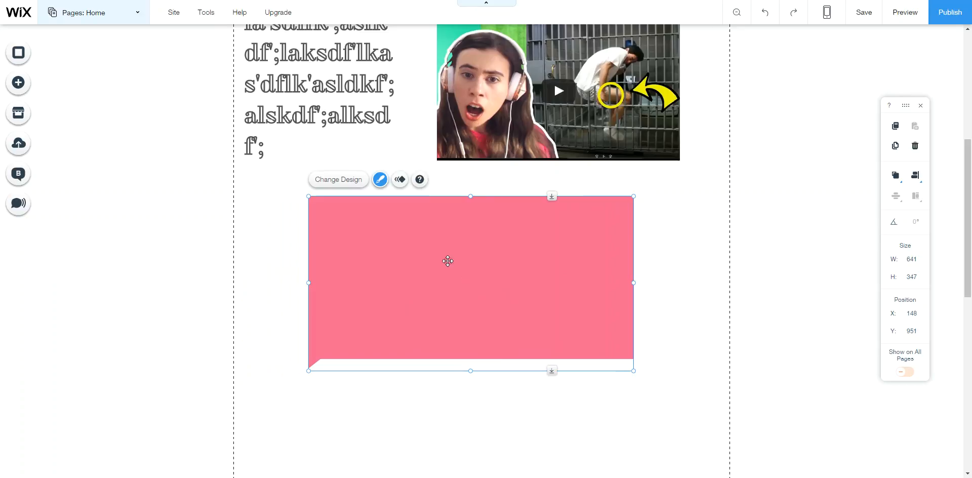
# - Look through the pink box's design options, close them unchanged and delete the box
pyautogui.click(351, 180)
pyautogui.click(355, 187)
pyautogui.rightClick(343, 186)
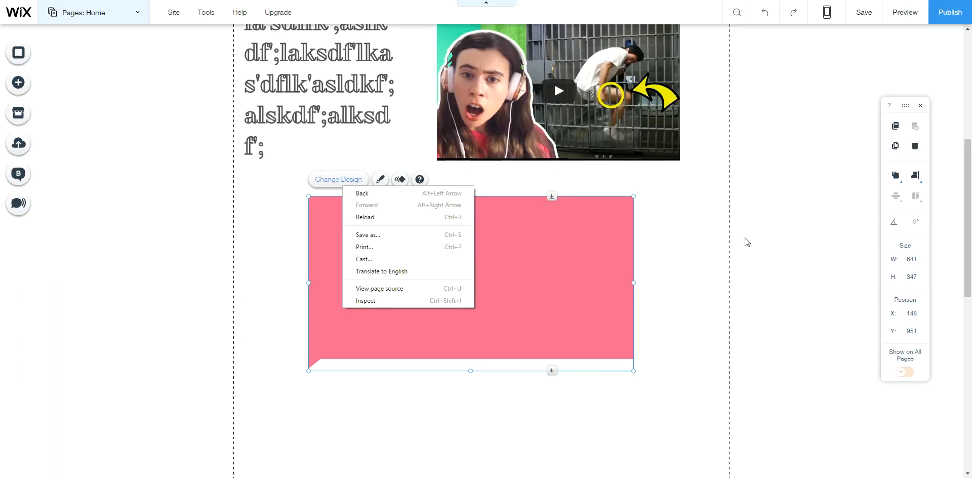
pyautogui.click(338, 189)
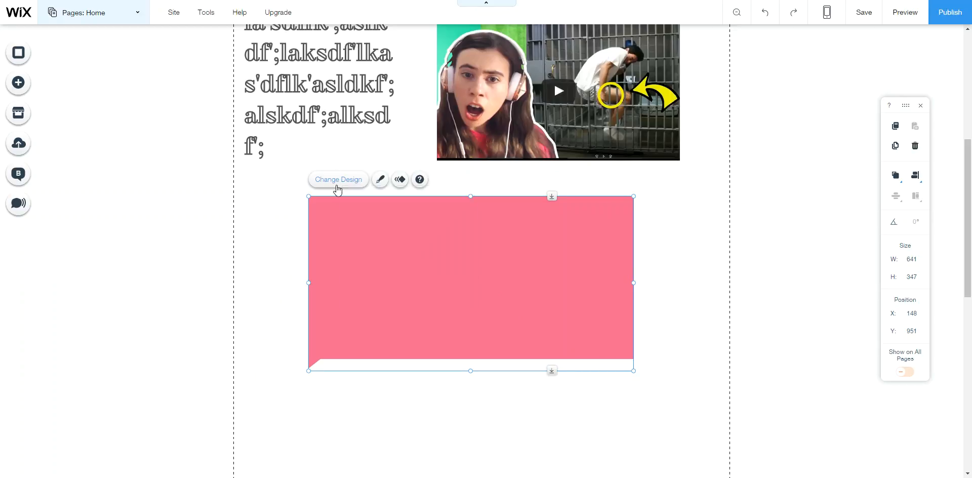
pyautogui.click(338, 189)
pyautogui.click(568, 217)
pyautogui.click(383, 187)
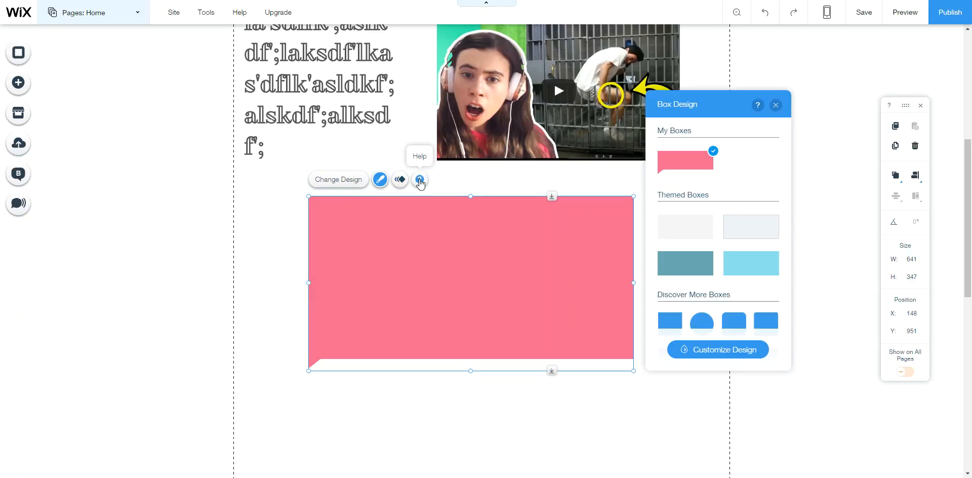
pyautogui.click(776, 105)
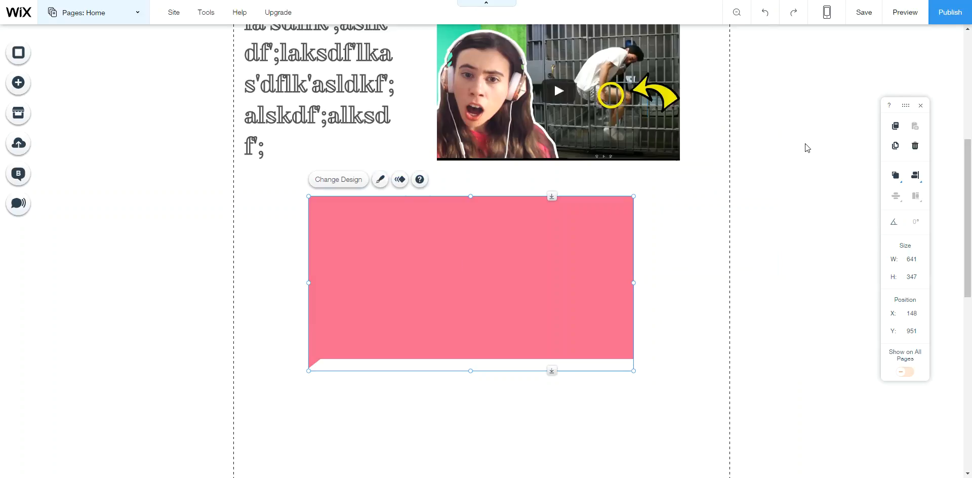
pyautogui.press('Delete')
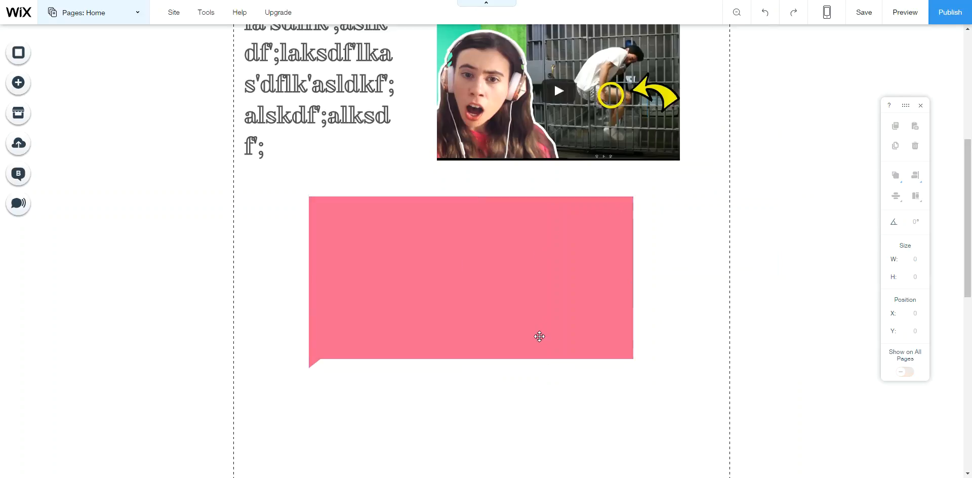
# - Add the teal themed button below the text paragraph at about X 89, Y 958 and enlarge it to about 346 by 98
pyautogui.click(31, 89)
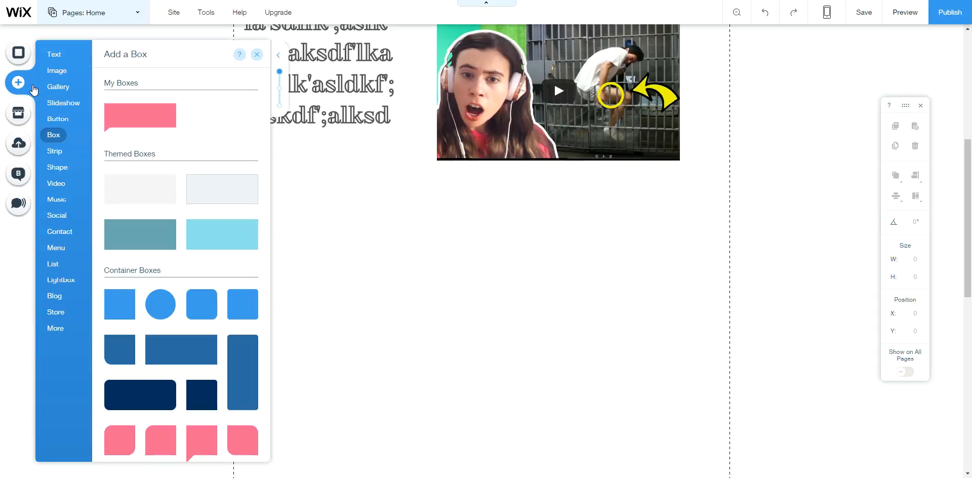
pyautogui.click(64, 158)
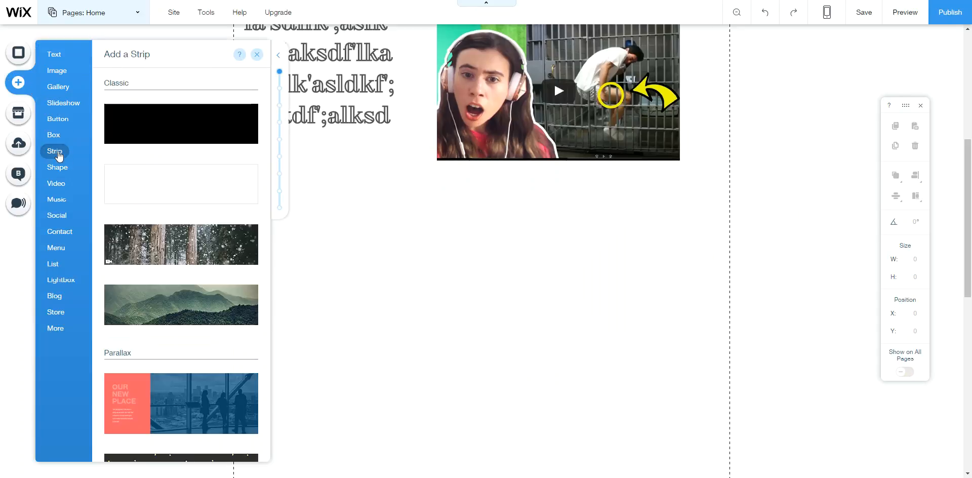
pyautogui.click(54, 135)
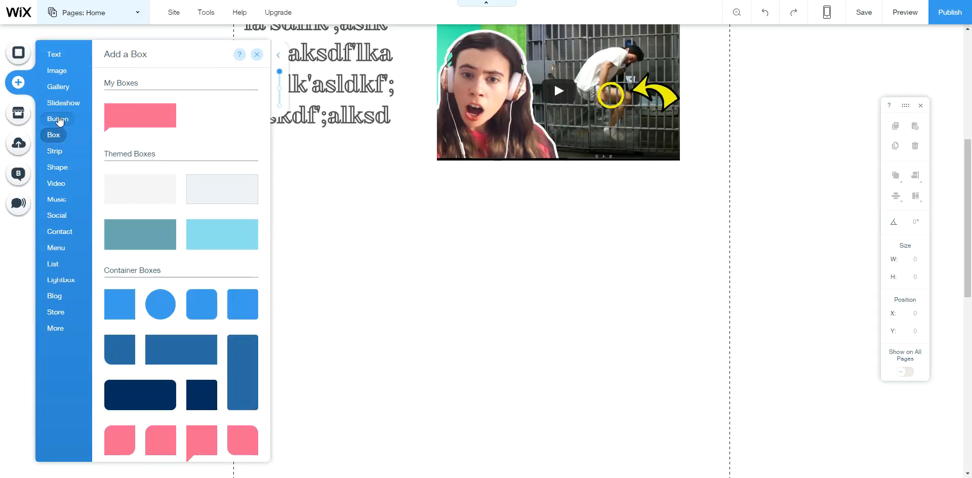
pyautogui.click(58, 120)
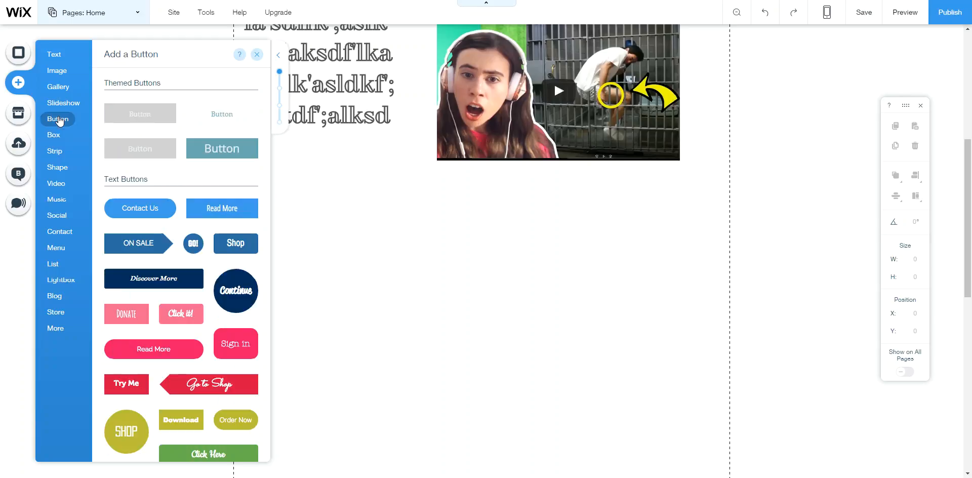
pyautogui.click(219, 152)
pyautogui.moveTo(486, 247); pyautogui.dragTo(318, 205)
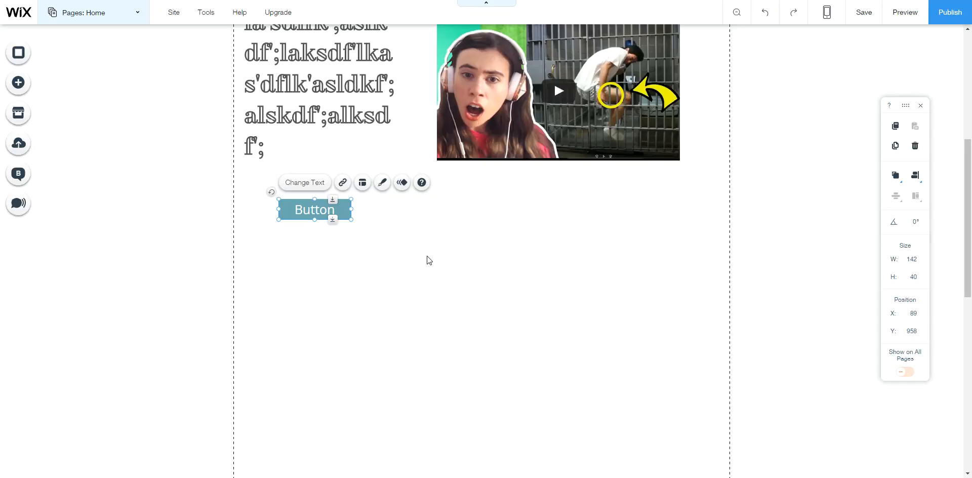
pyautogui.rightClick(469, 254)
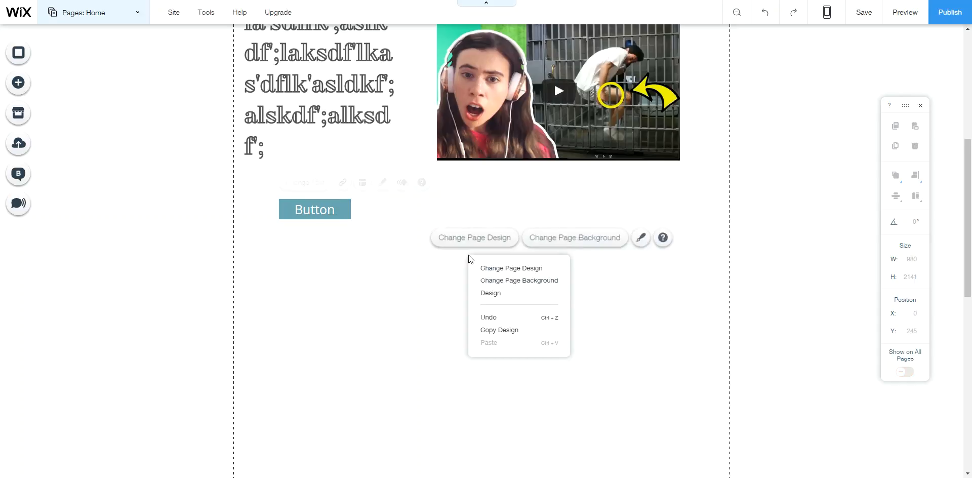
pyautogui.click(349, 217)
pyautogui.moveTo(351, 219); pyautogui.dragTo(455, 249)
pyautogui.click(555, 251)
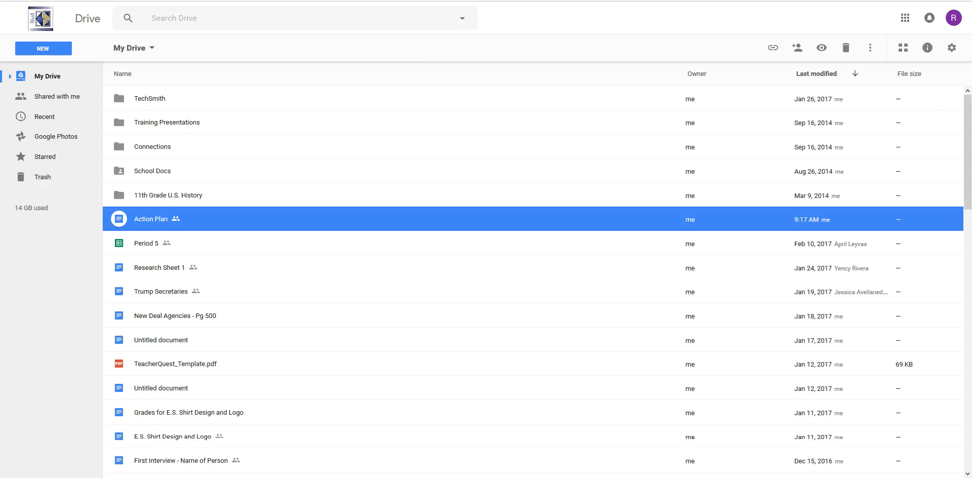
# - In Google Drive, create a new Google Docs document and title it Paragraph
pyautogui.click(57, 49)
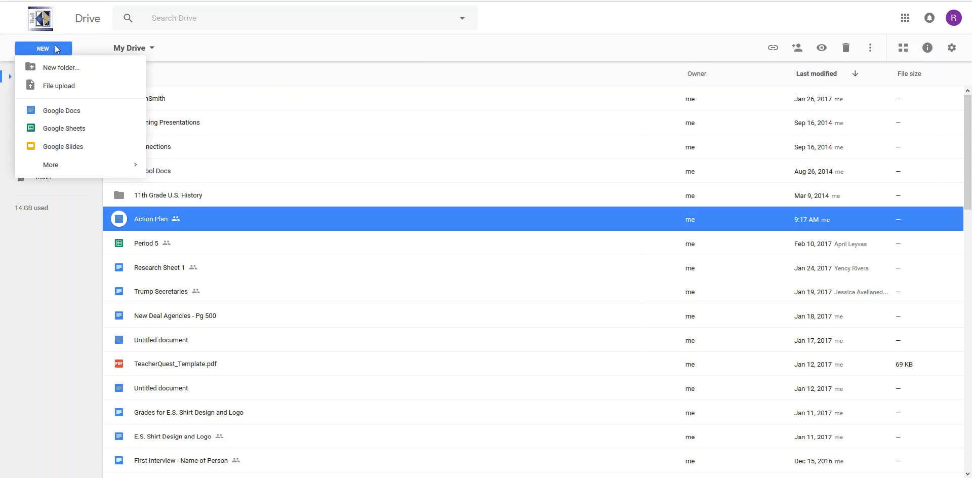
pyautogui.click(58, 110)
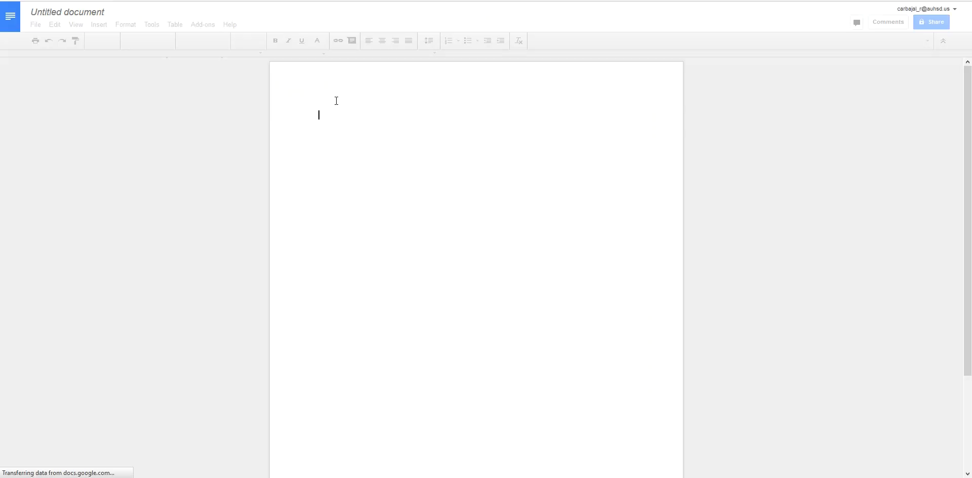
pyautogui.click(104, 12)
pyautogui.write('Paragraph')
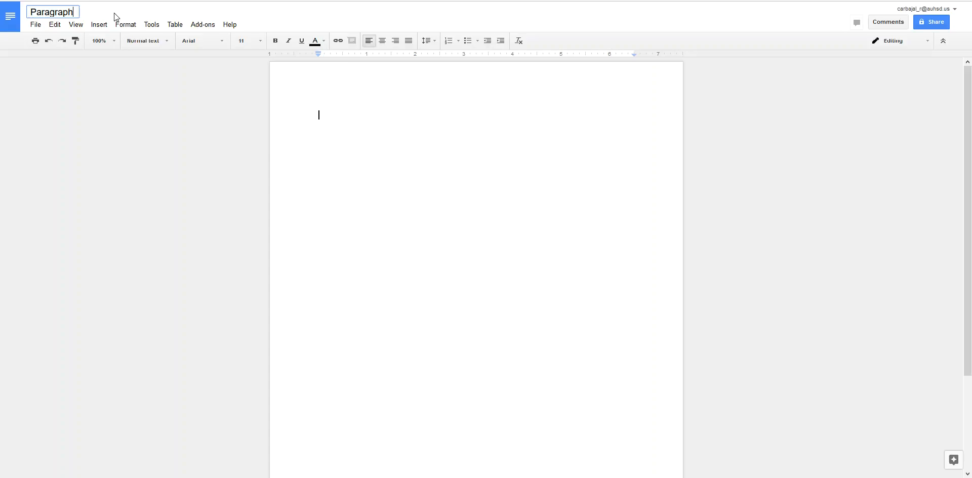
# - Set the document's link sharing to On - Public on the web and copy its web address
pyautogui.click(943, 23)
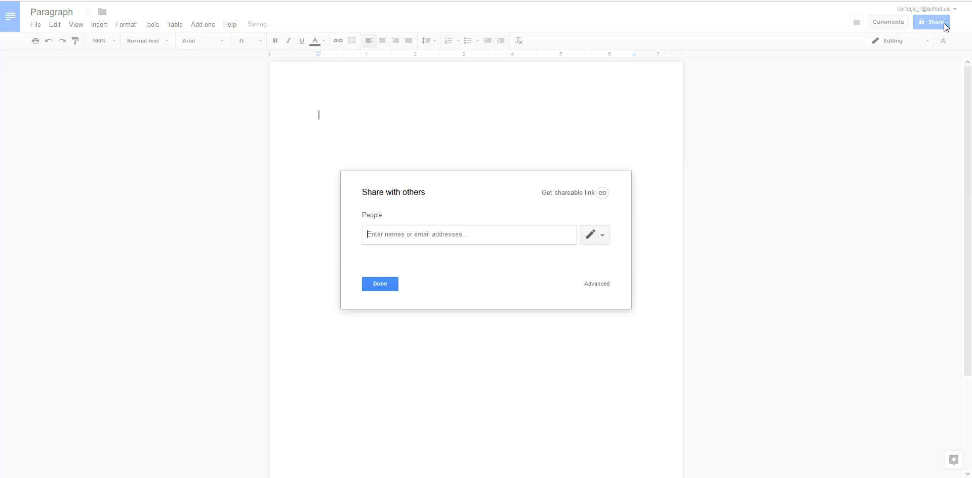
pyautogui.click(603, 285)
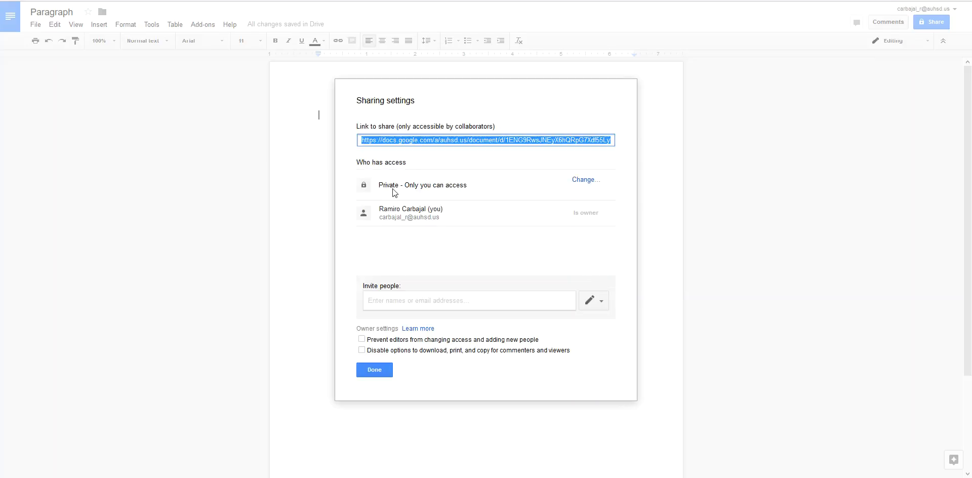
pyautogui.click(582, 180)
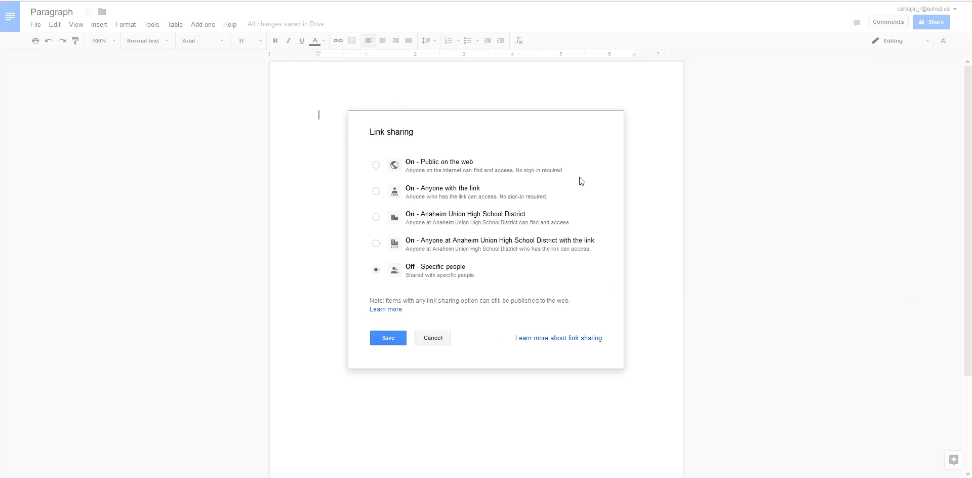
pyautogui.click(465, 161)
pyautogui.click(389, 354)
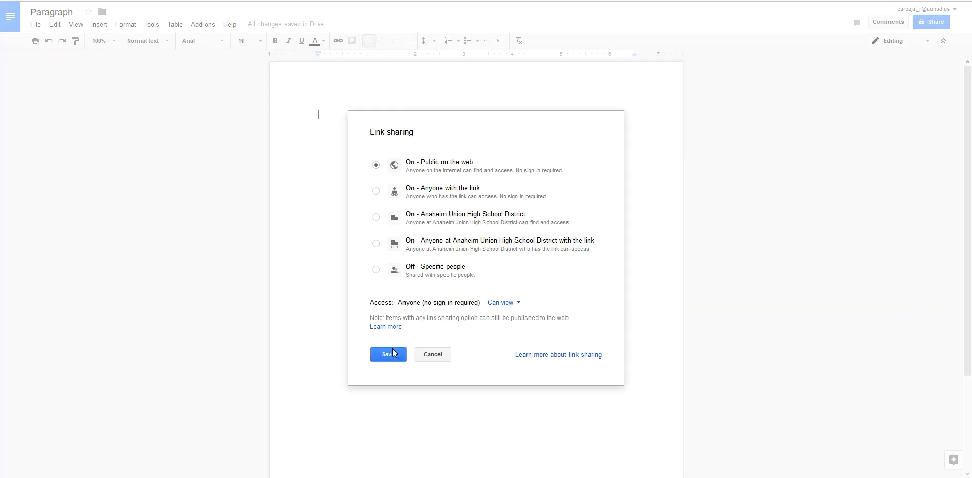
pyautogui.click(375, 370)
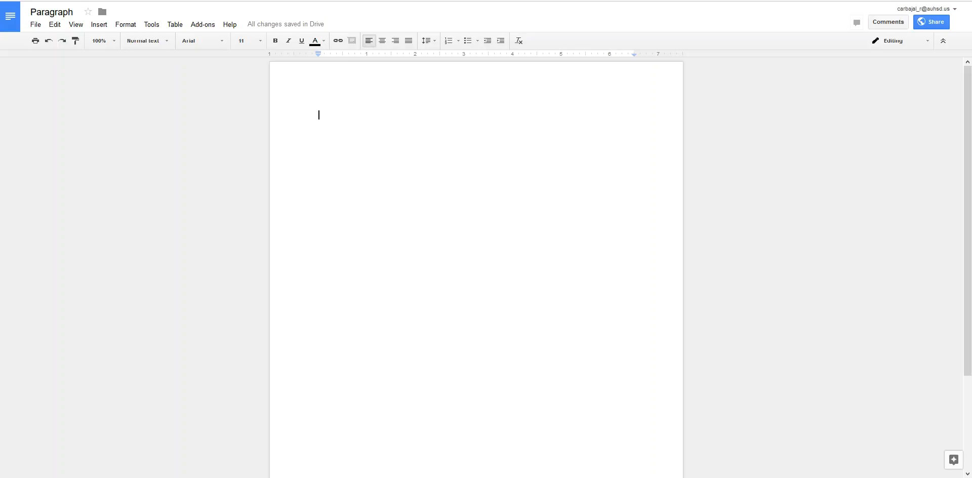
pyautogui.rightClick(224, 0)
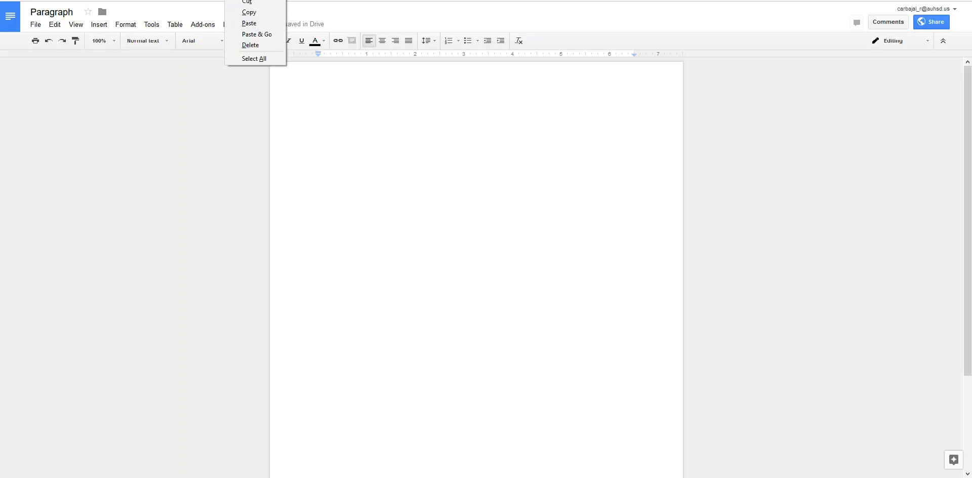
pyautogui.click(244, 13)
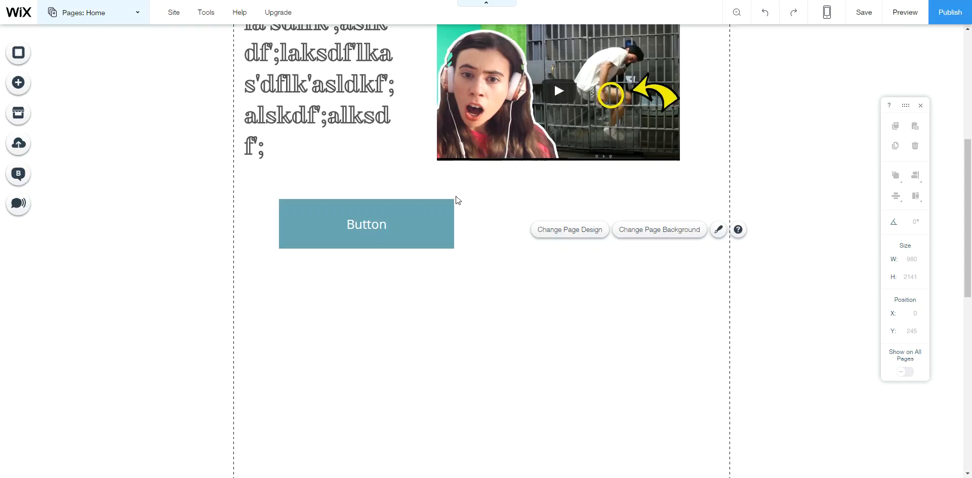
# - Back in the Wix editor, link the teal button to the copied document web address, opening in a new window
pyautogui.doubleClick(375, 225)
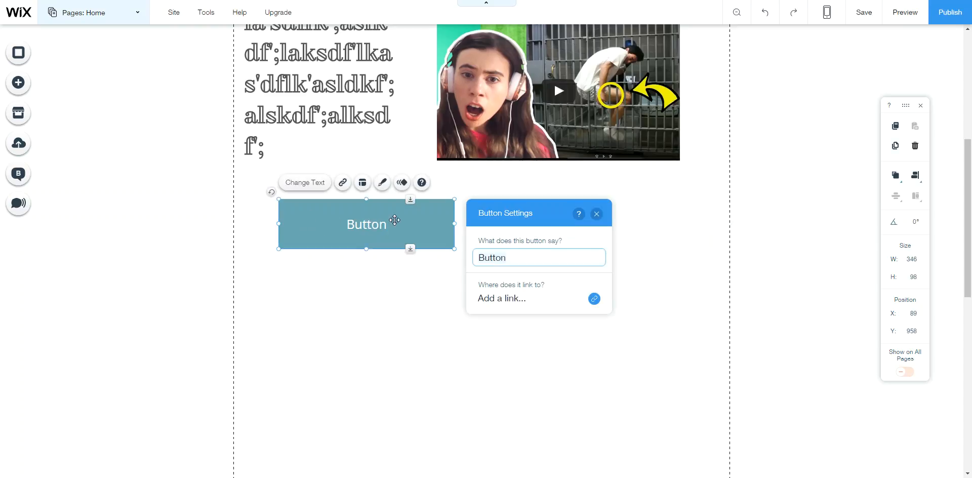
pyautogui.click(508, 298)
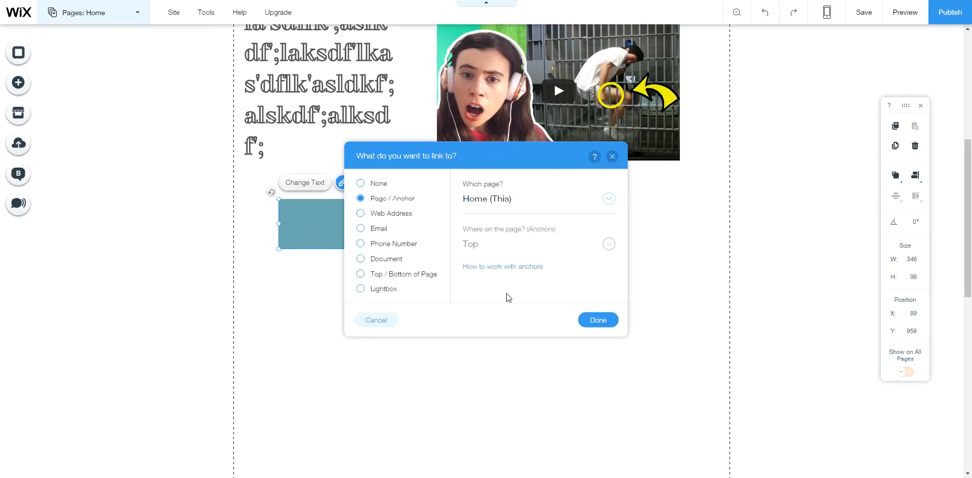
pyautogui.click(361, 214)
pyautogui.rightClick(490, 203)
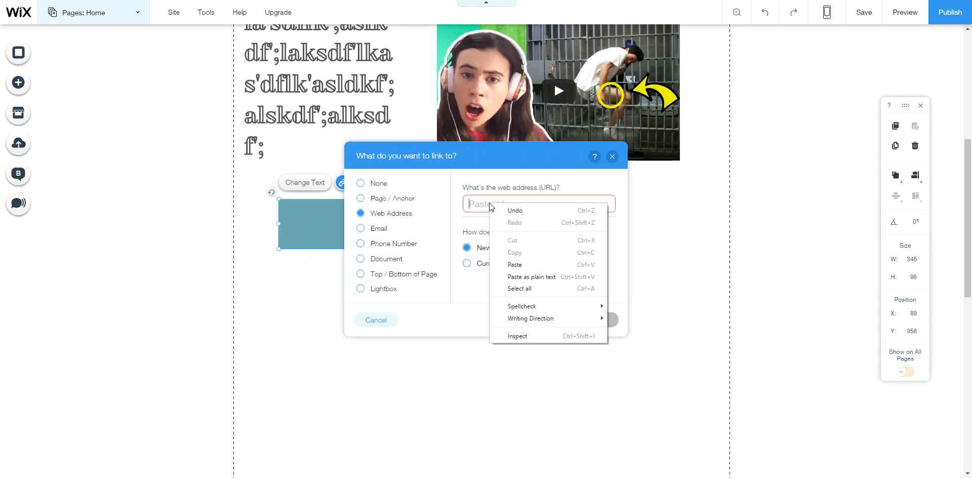
pyautogui.click(516, 265)
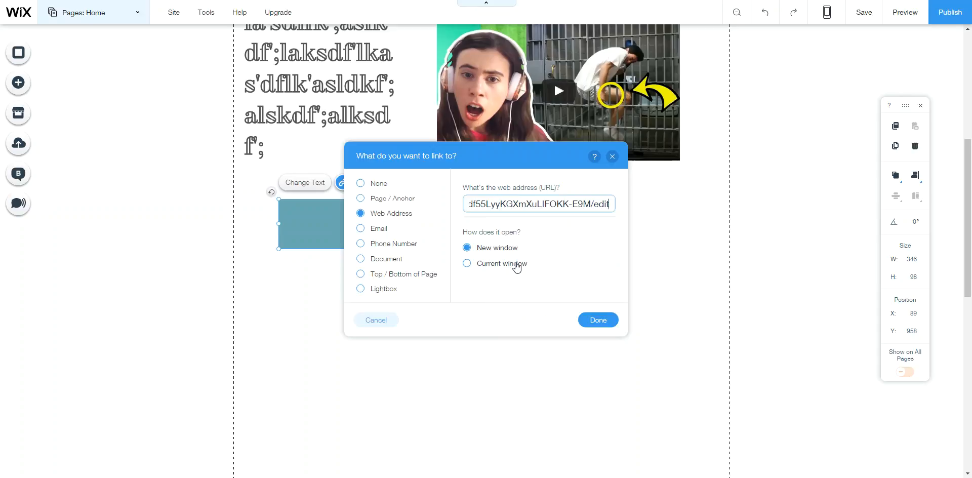
pyautogui.click(597, 319)
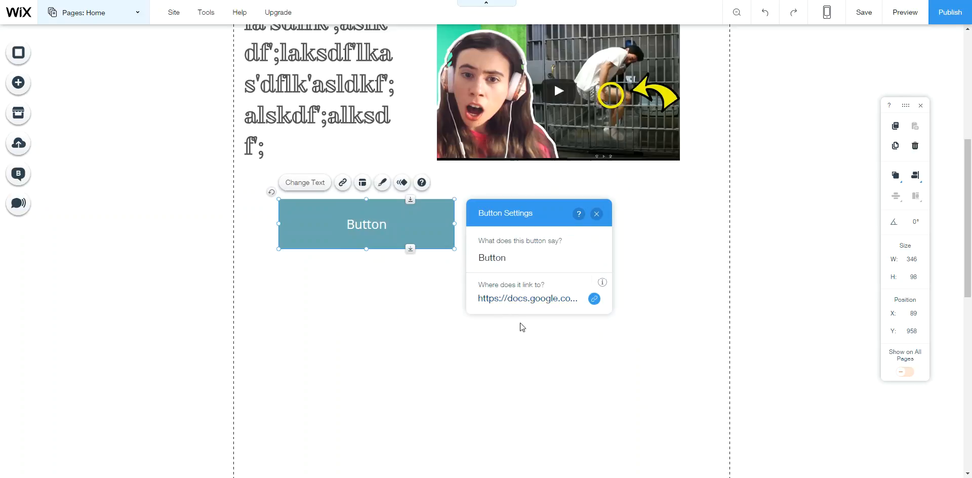
# - Save the site and test the teal button's link to the document in preview mode, returning to the editor
pyautogui.click(860, 19)
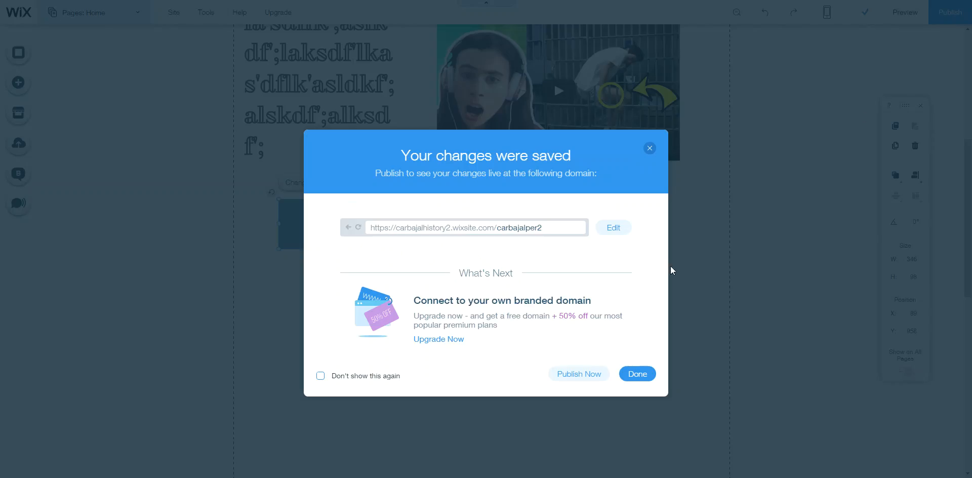
pyautogui.click(636, 375)
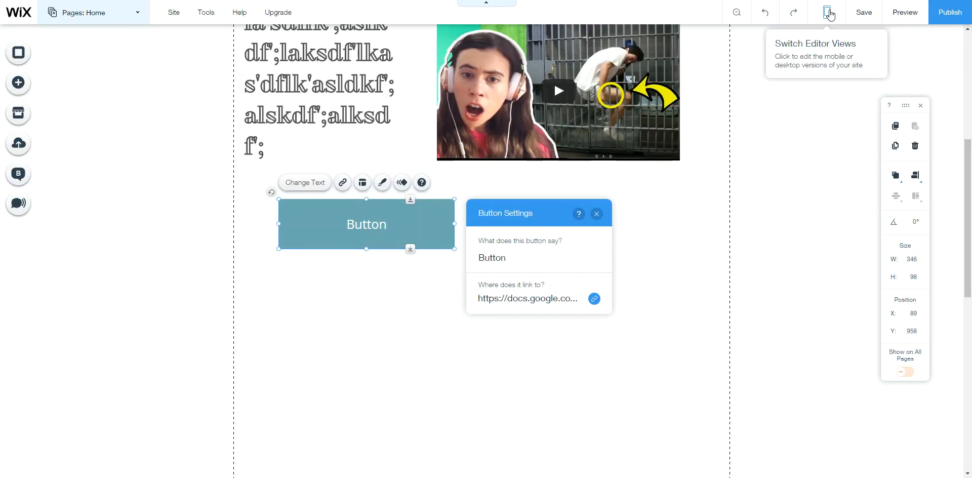
pyautogui.click(905, 14)
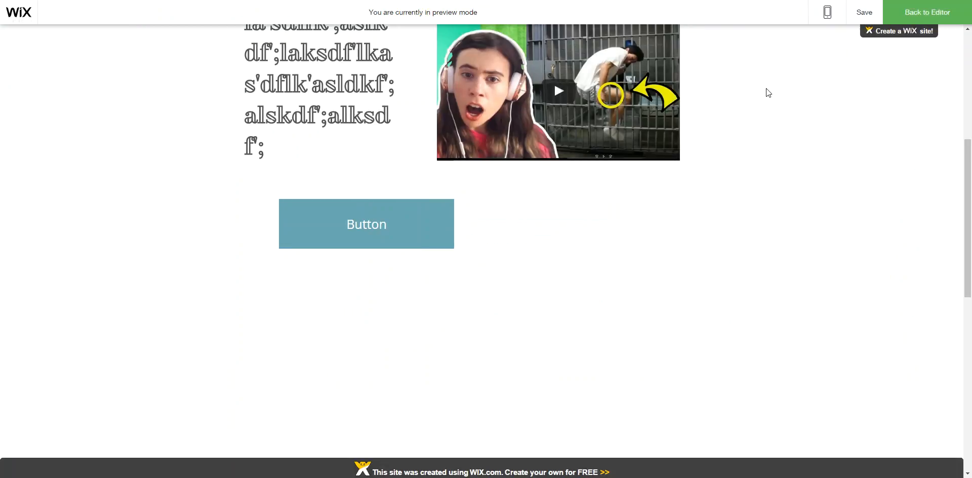
pyautogui.click(372, 227)
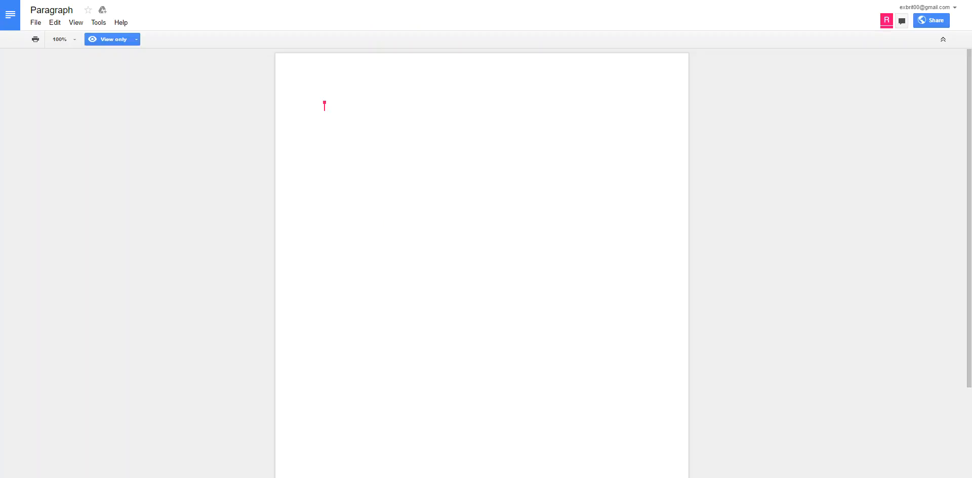
pyautogui.hotkey('ctrl', 'w')
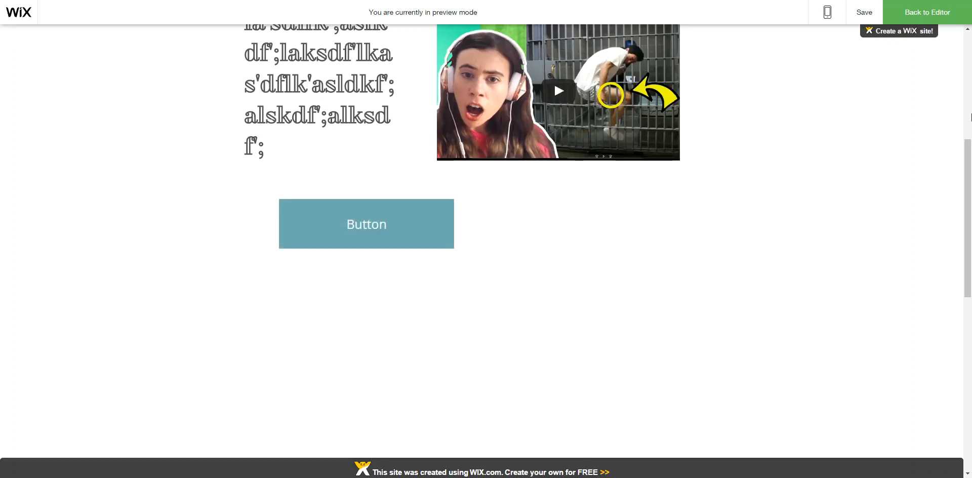
pyautogui.click(912, 18)
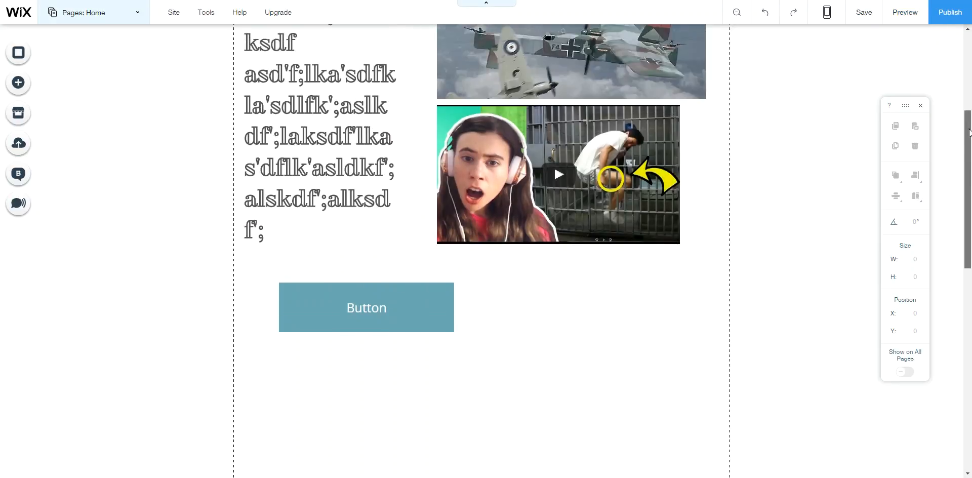
# - Duplicate the Introduction text paragraph and place the copy beside the teal button at about X 617, Y 972
pyautogui.scroll(5, 969, 133)
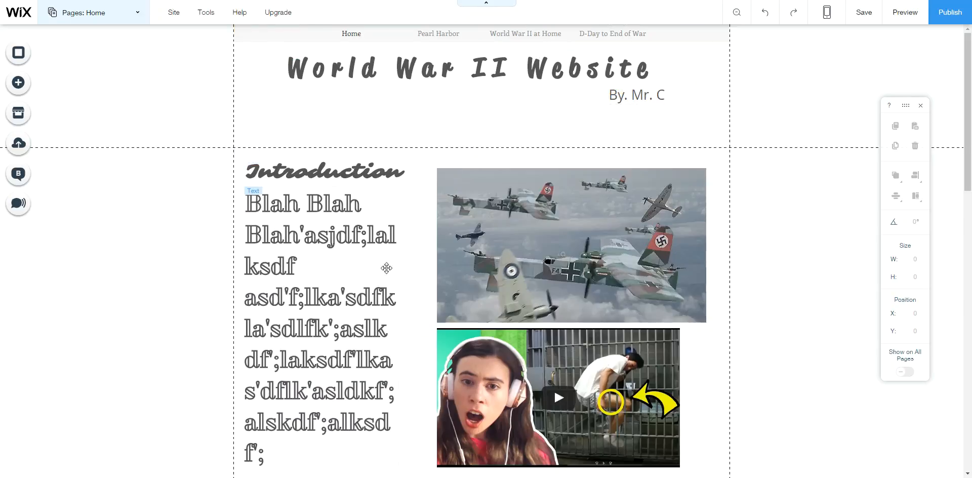
pyautogui.scroll(-2, 968, 139)
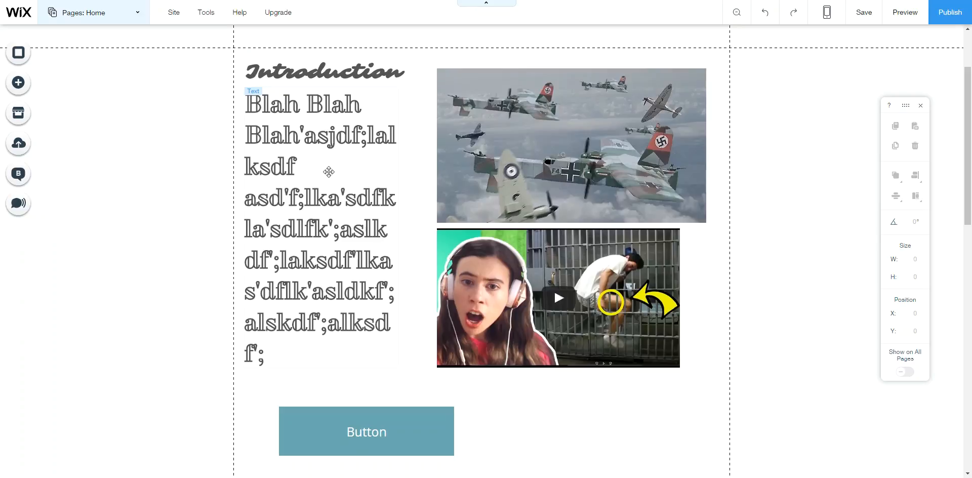
pyautogui.click(276, 144)
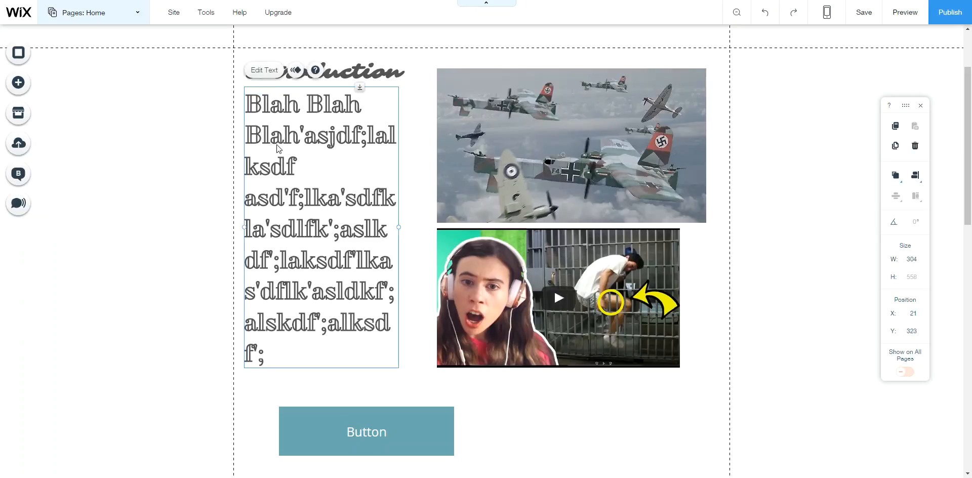
pyautogui.rightClick(276, 145)
pyautogui.click(311, 219)
pyautogui.click(546, 427)
pyautogui.rightClick(546, 426)
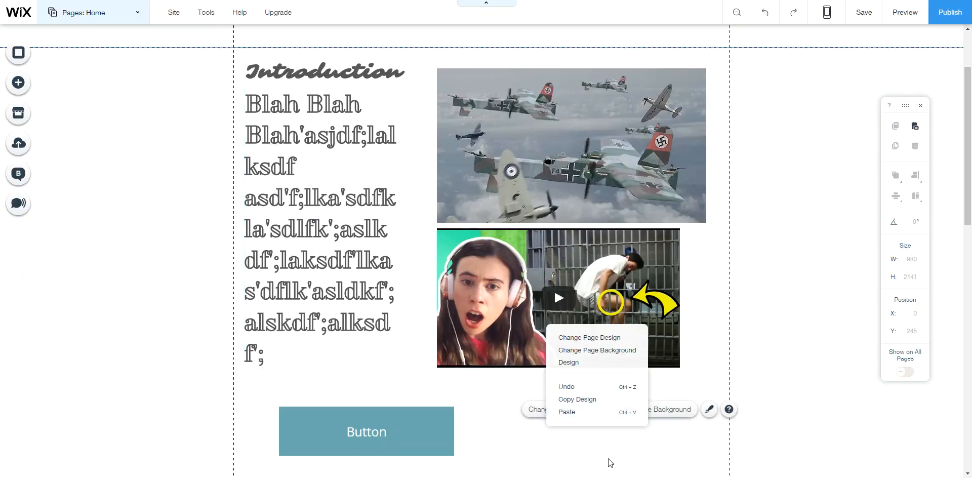
pyautogui.click(568, 413)
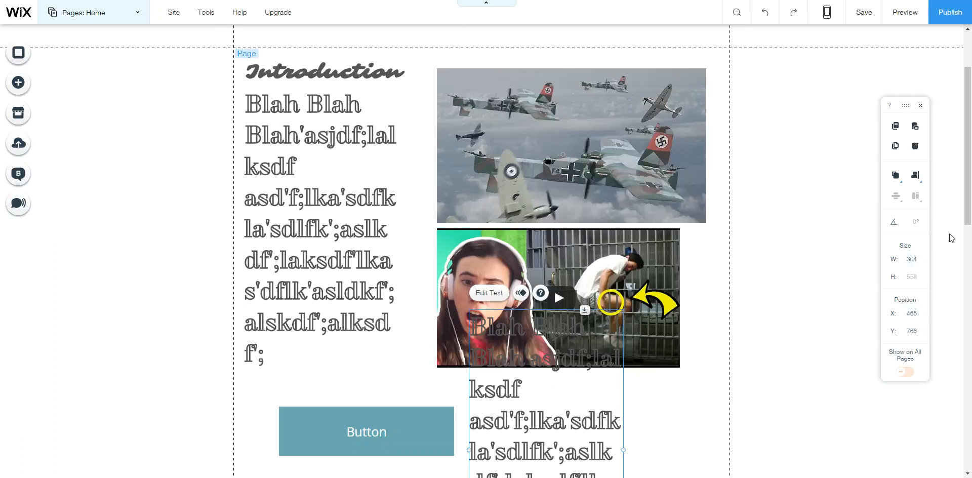
pyautogui.scroll(-5, 952, 238)
pyautogui.moveTo(614, 247); pyautogui.dragTo(690, 352)
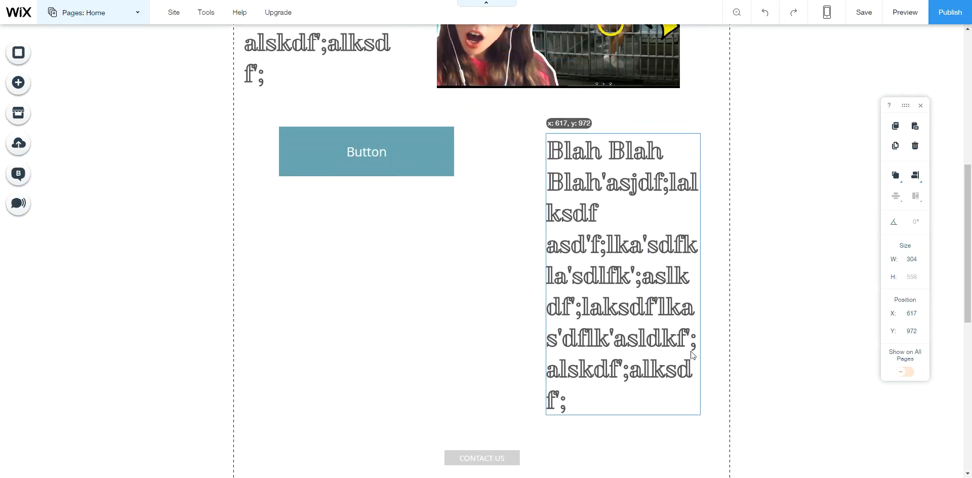
# - Replace the duplicated paragraph's content with the placeholder text "a;lkdsfj;alskdfj;alksd"
pyautogui.doubleClick(586, 389)
pyautogui.write('a;lkdsfj;alskdfj')
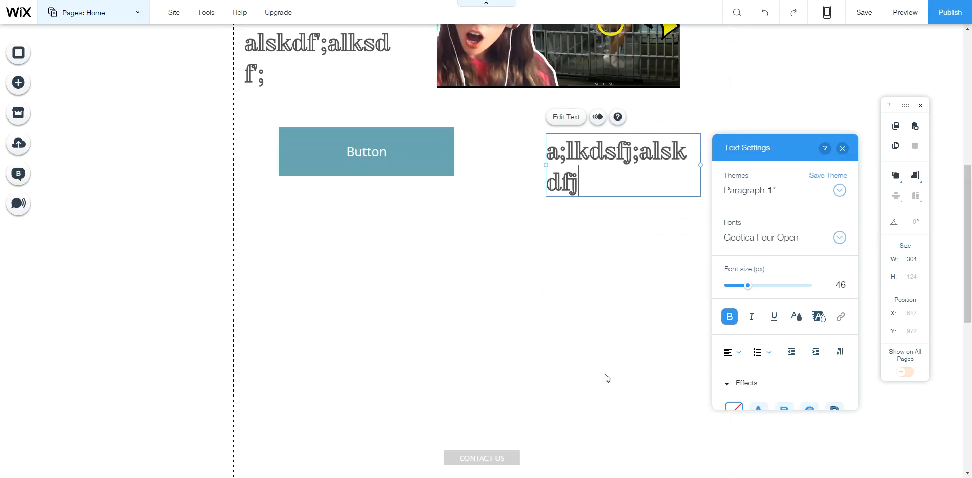
pyautogui.write(';alksd')
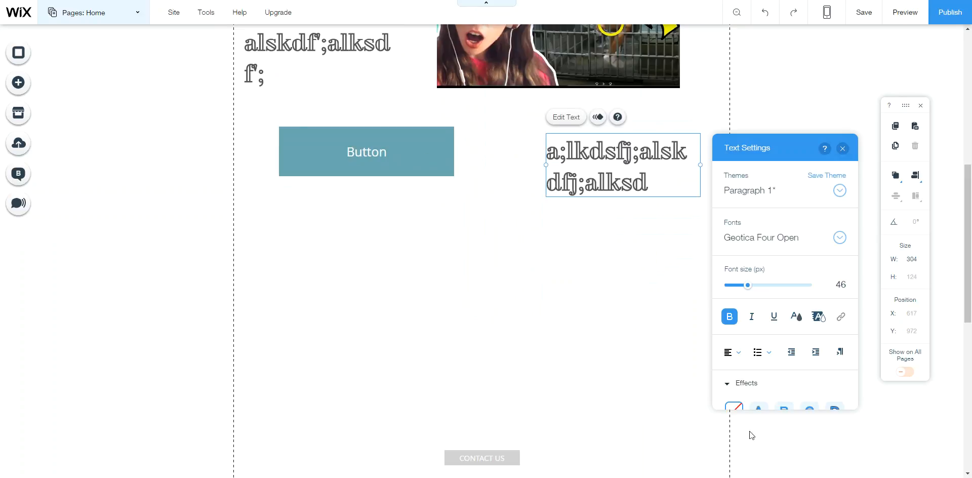